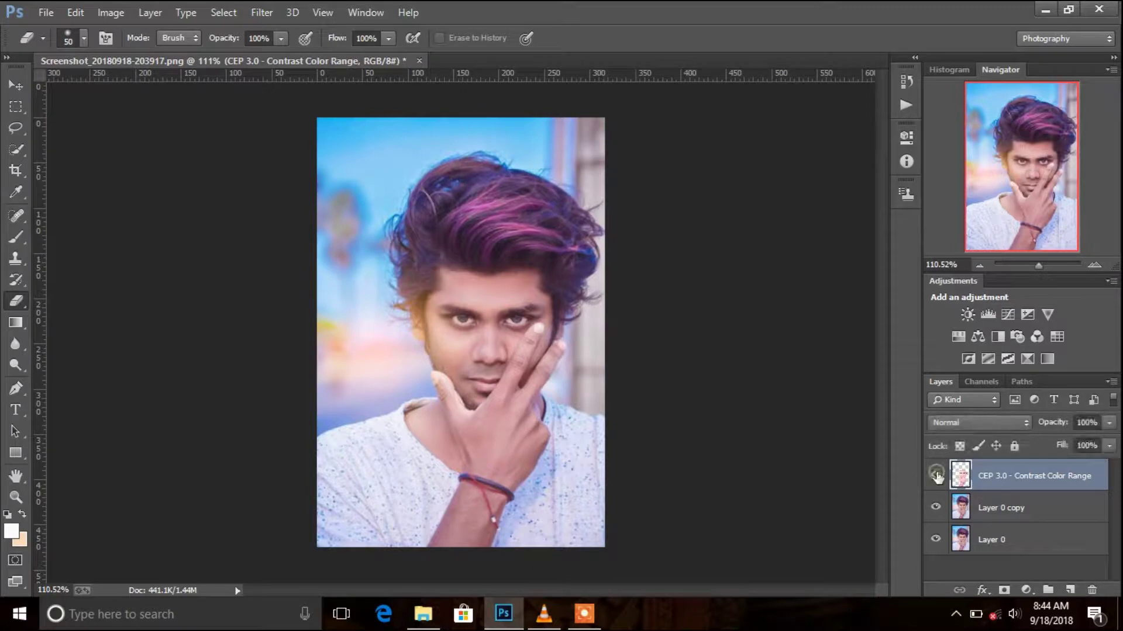
Compare the portrait with and without the CEP 3.0 - Contrast Color Range layer, then delete it.
left_click(936, 477)
left_click(936, 477)
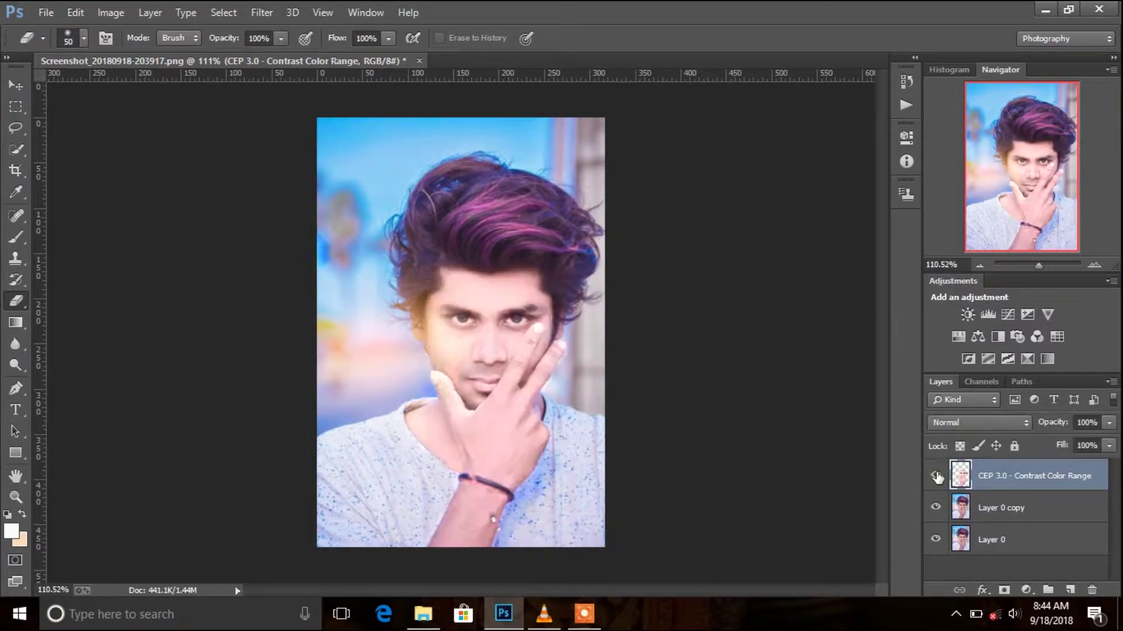
left_click(936, 476)
left_click(936, 477)
left_click(935, 476)
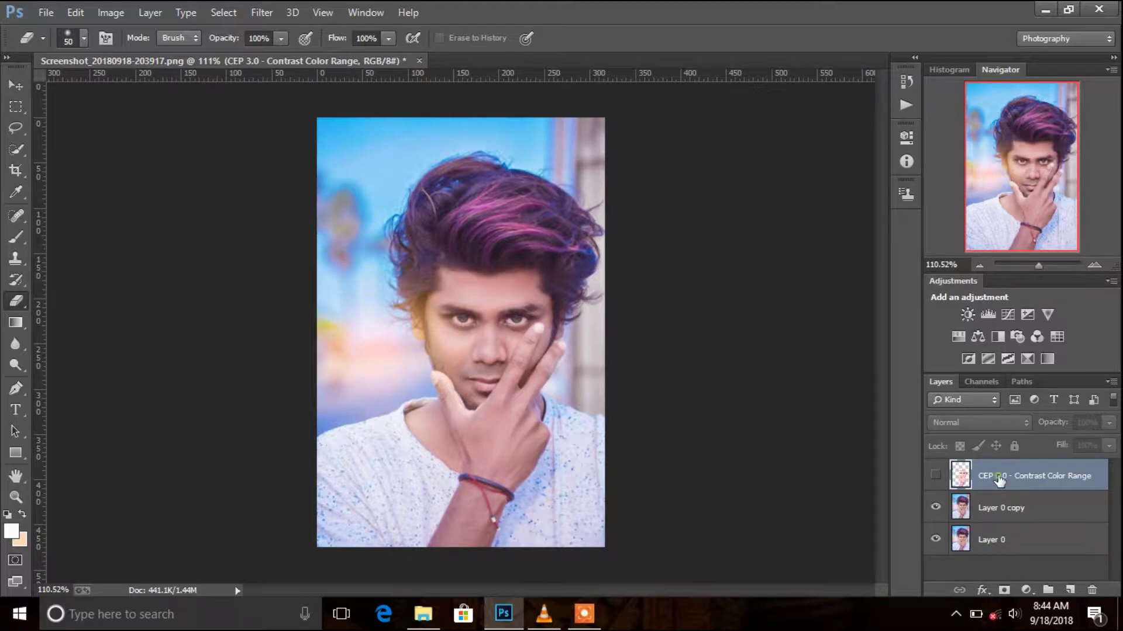
left_click_drag(999, 480, 1090, 588)
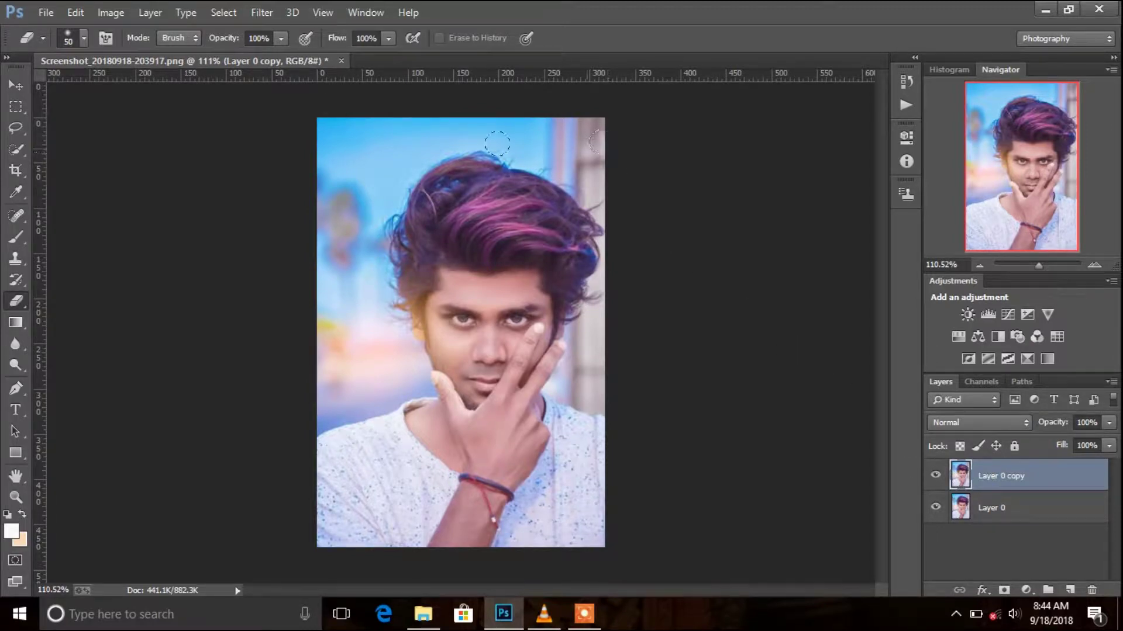
With the Move tool active, launch Filter > Nik Software > Color Efex Pro on Layer 0 copy.
left_click(13, 83)
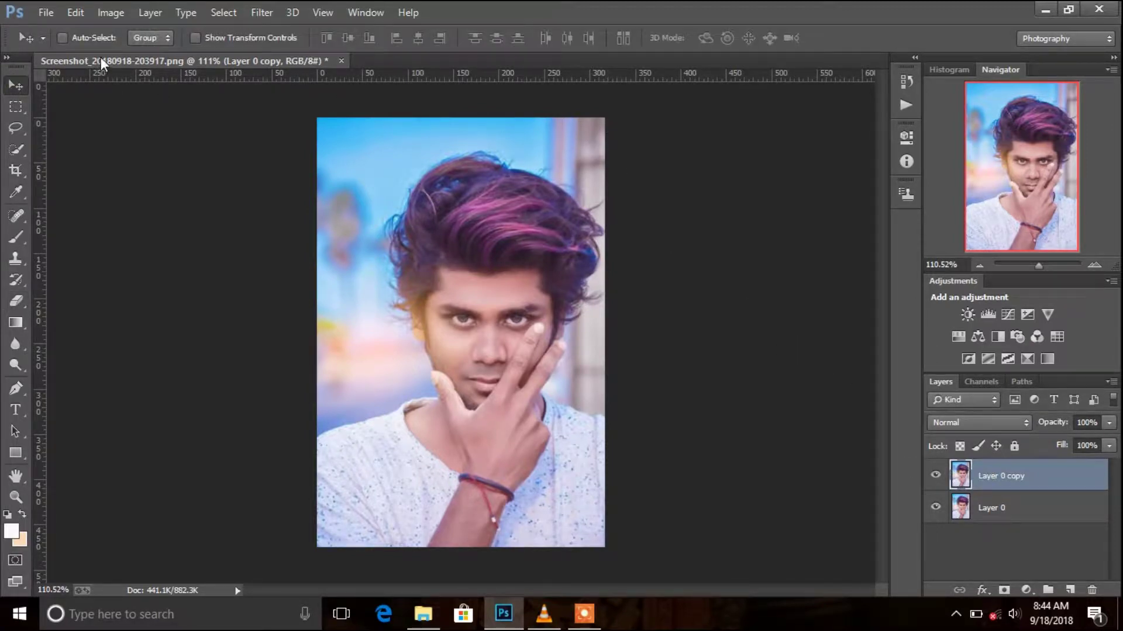
left_click(269, 13)
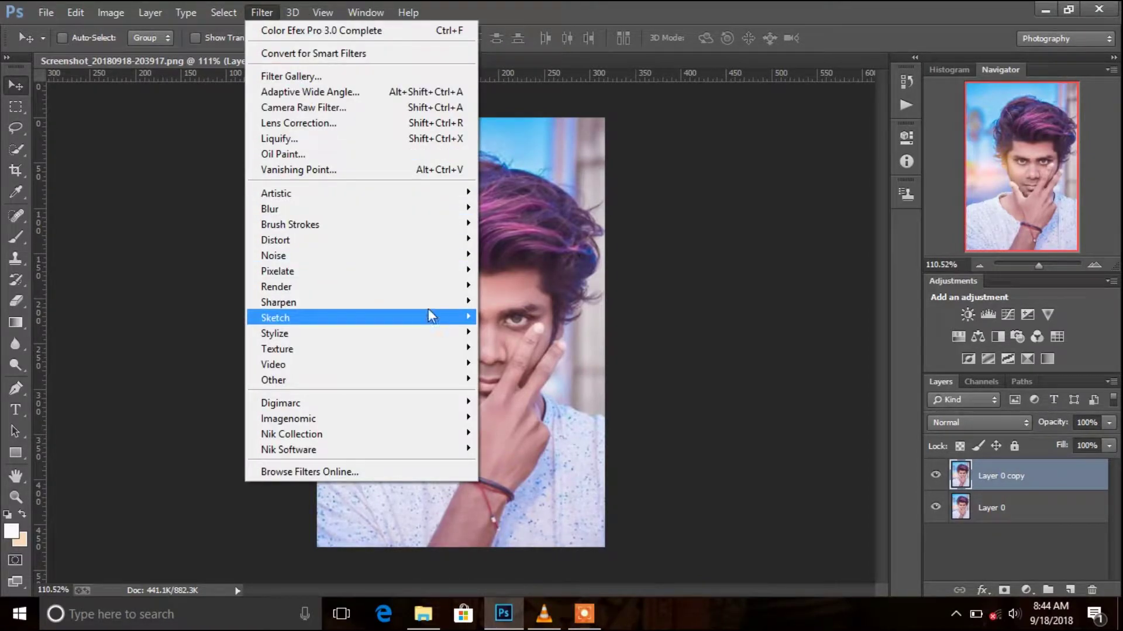
mouse_move(460, 449)
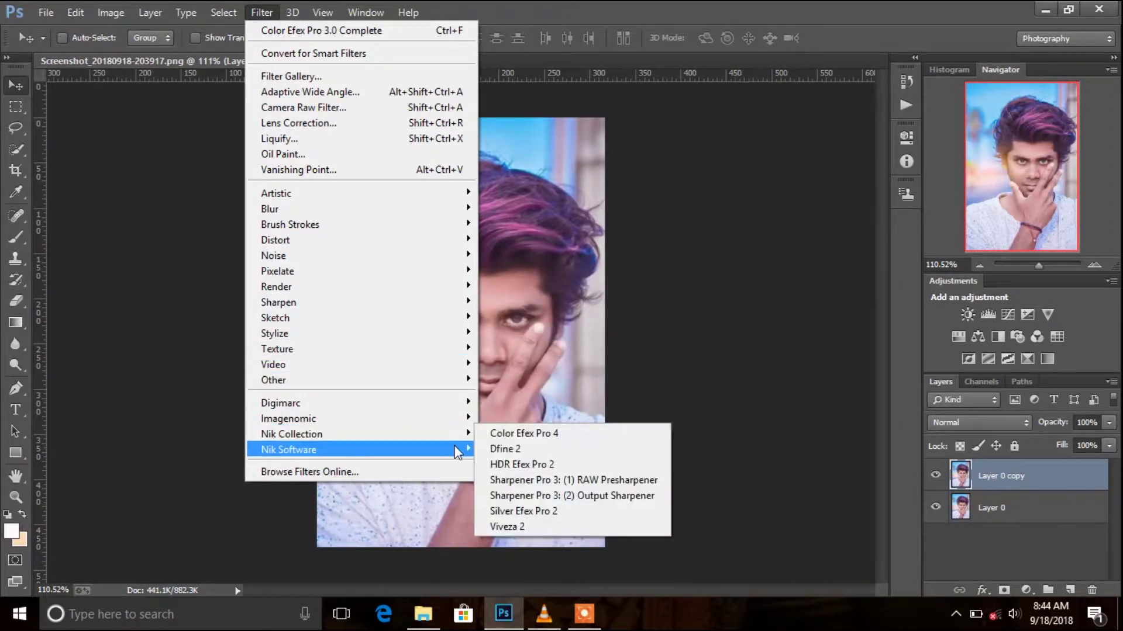
left_click(491, 449)
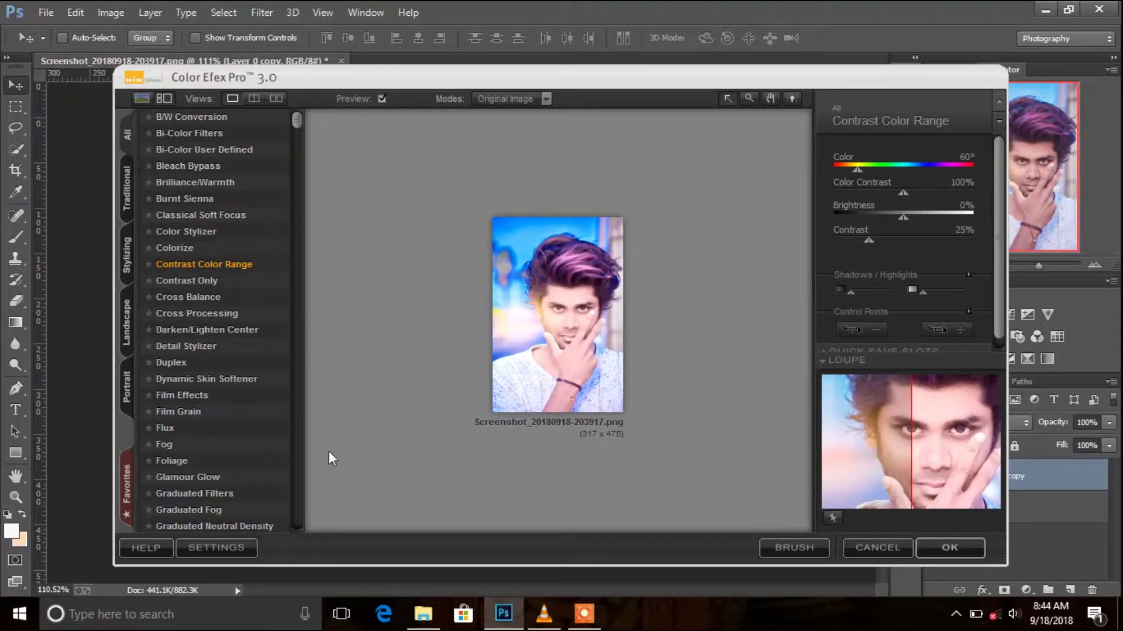
left_click(202, 123)
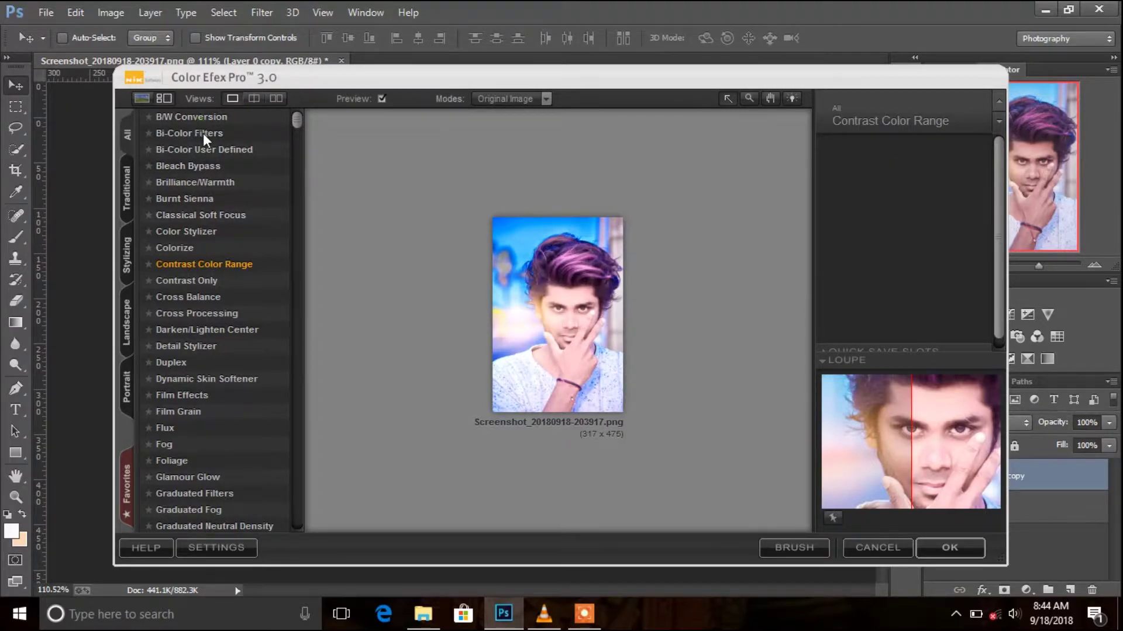
left_click(202, 133)
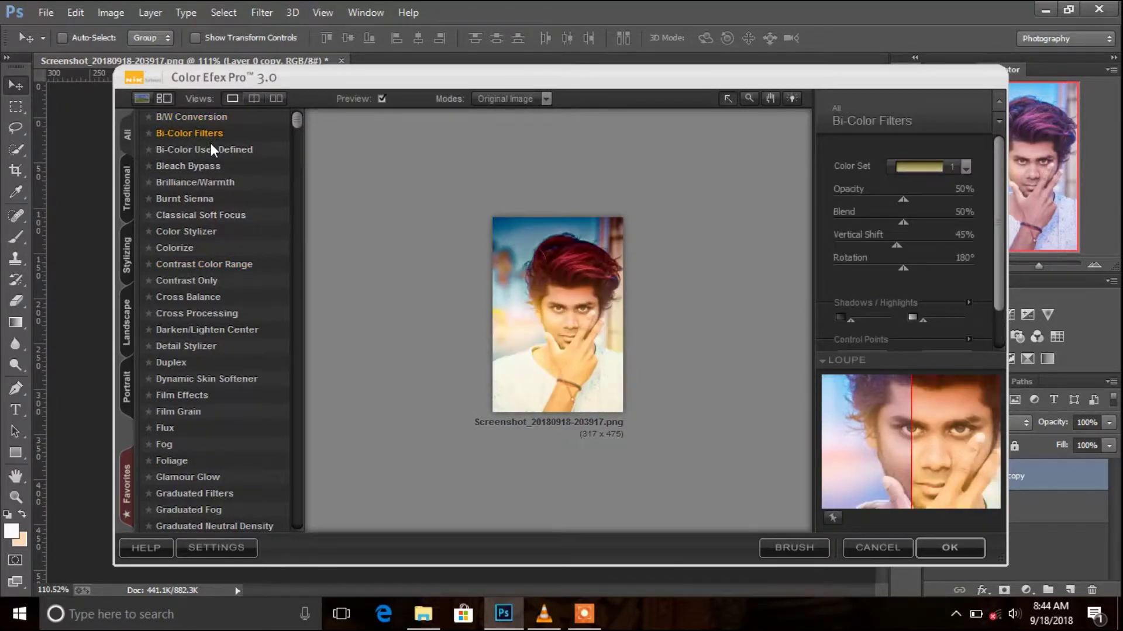
left_click(211, 147)
left_click(215, 166)
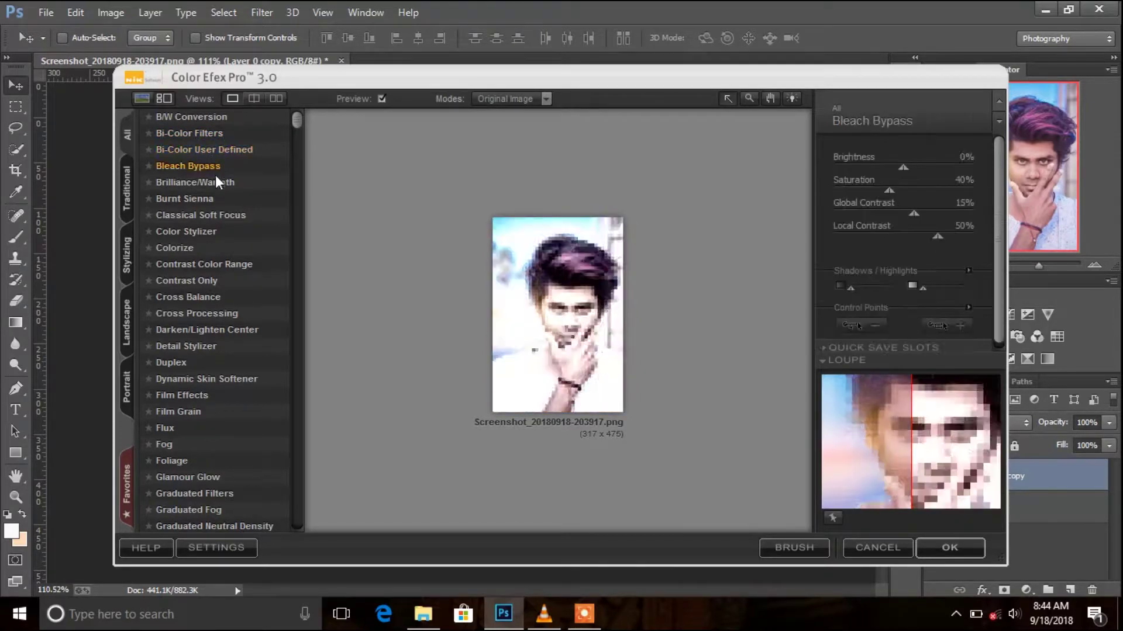
left_click(219, 183)
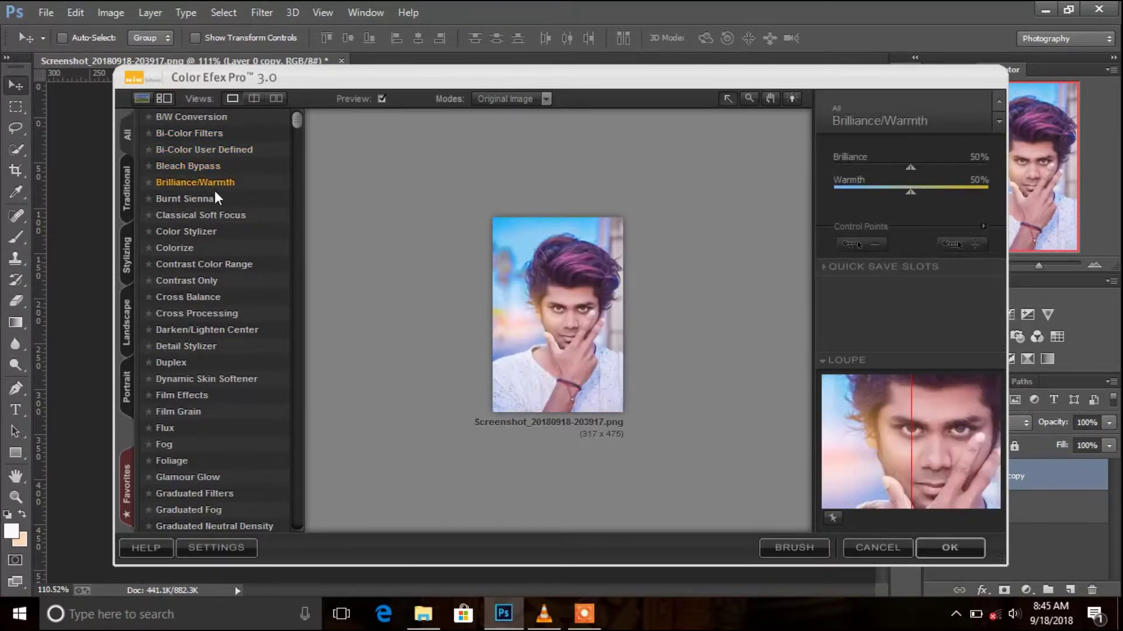
left_click(205, 199)
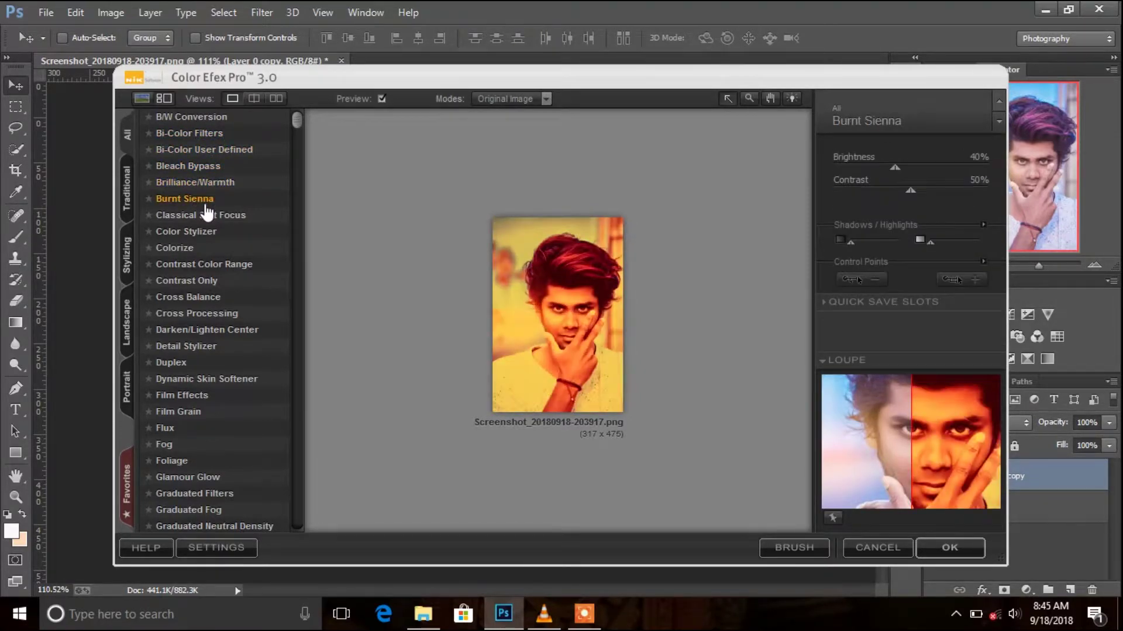
left_click(205, 215)
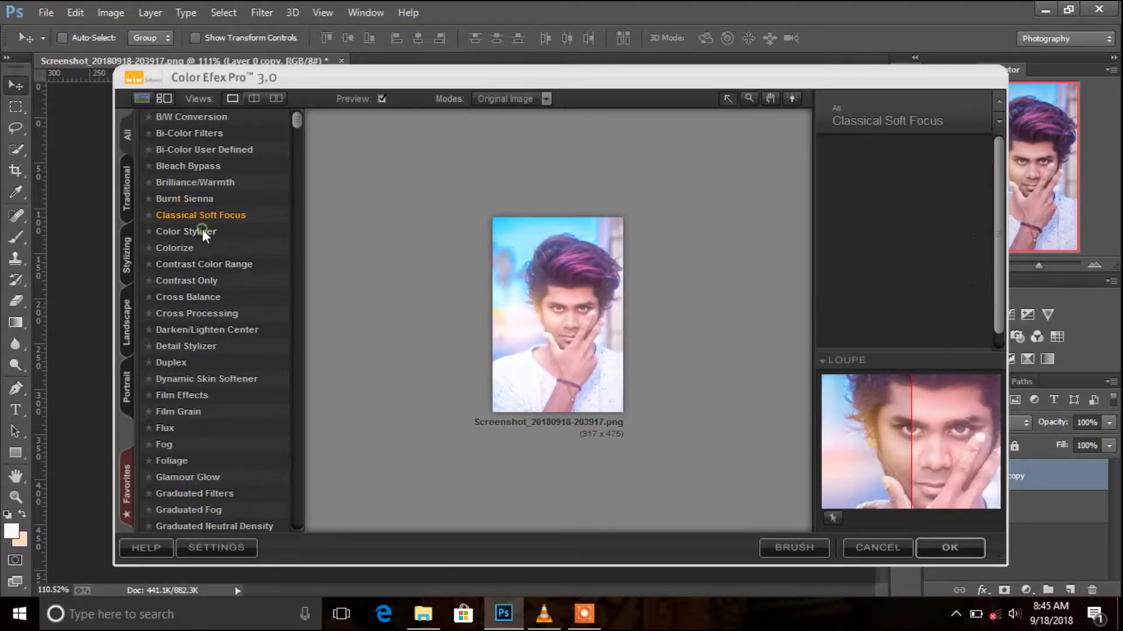
left_click(203, 230)
left_click(196, 248)
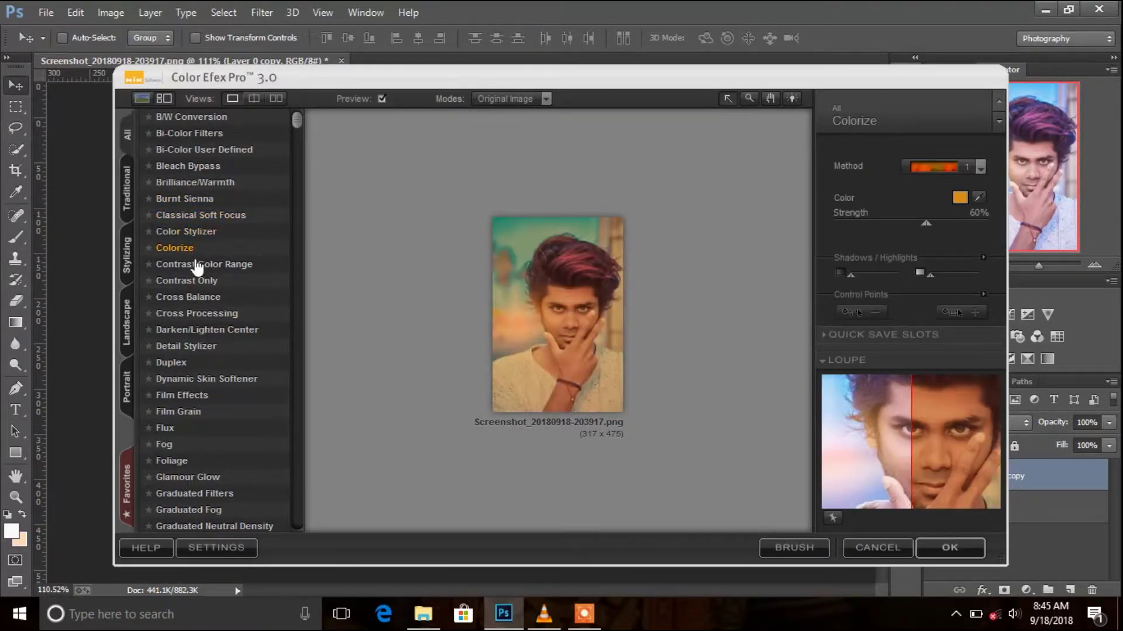
left_click(195, 264)
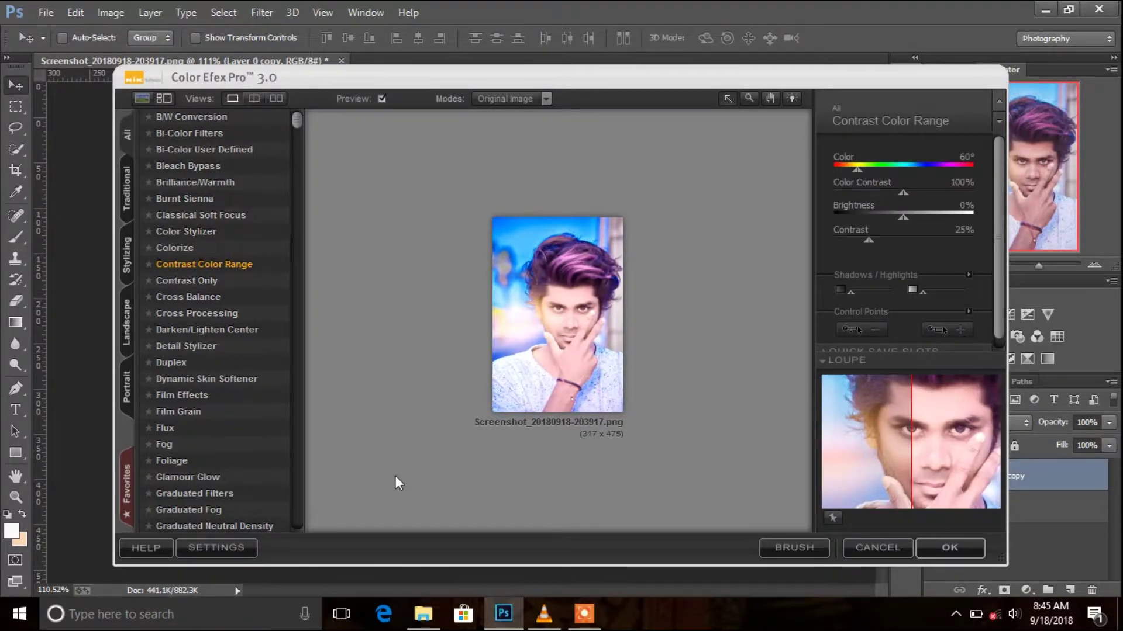
Set the Contrast Color Range brightness to -9% and apply the filter.
left_click_drag(912, 459, 945, 466)
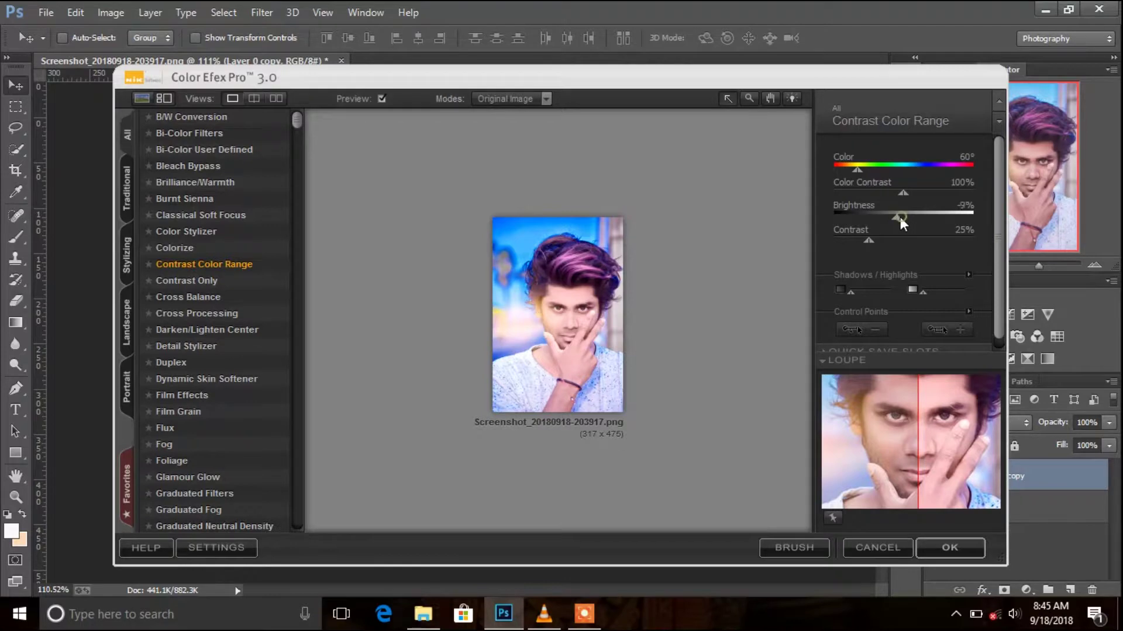
left_click_drag(901, 216, 897, 217)
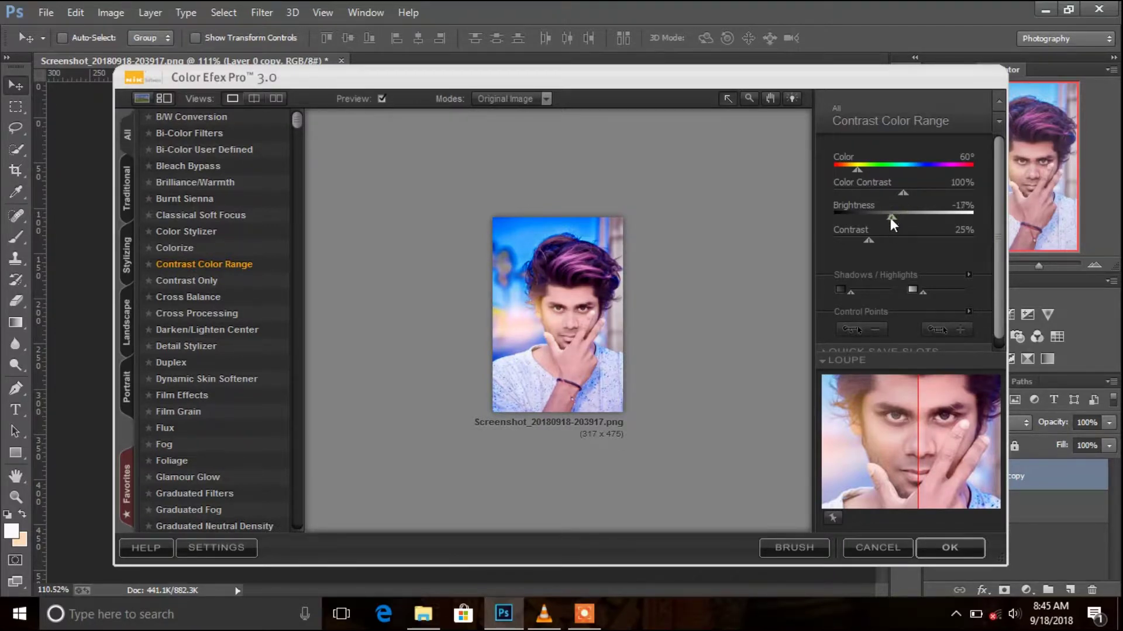
left_click_drag(890, 217, 887, 218)
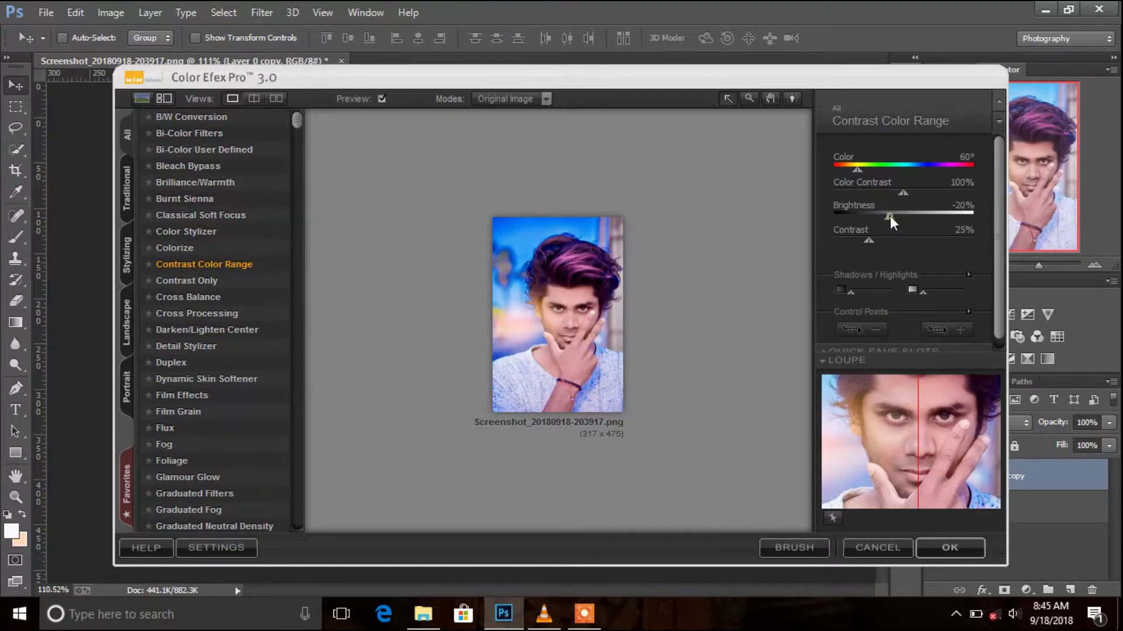
left_click_drag(890, 216, 892, 215)
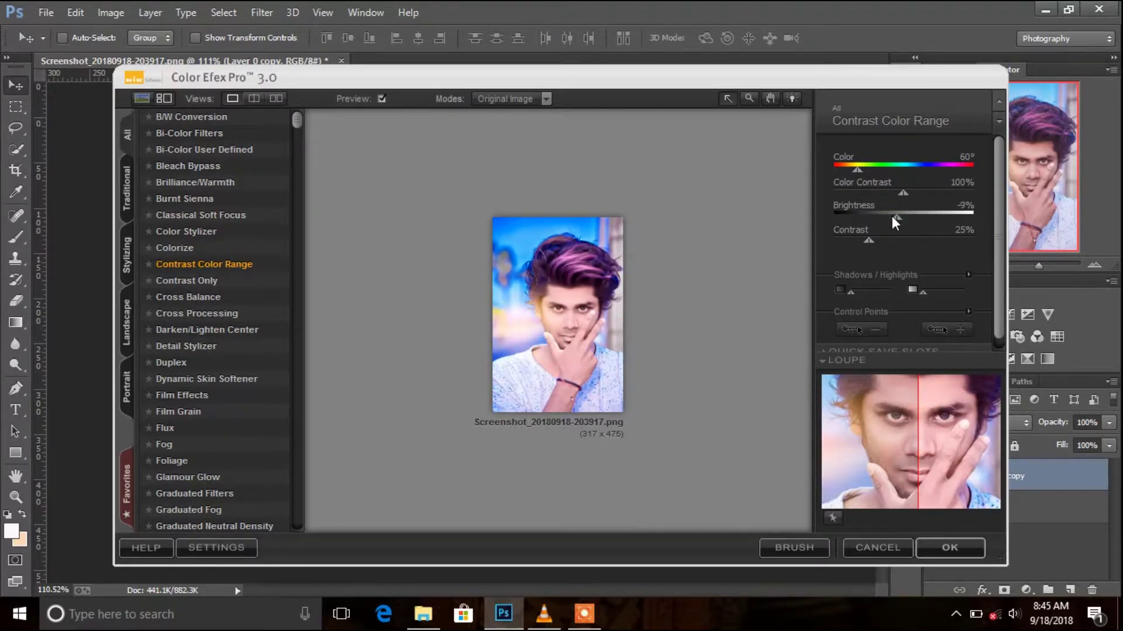
left_click(940, 539)
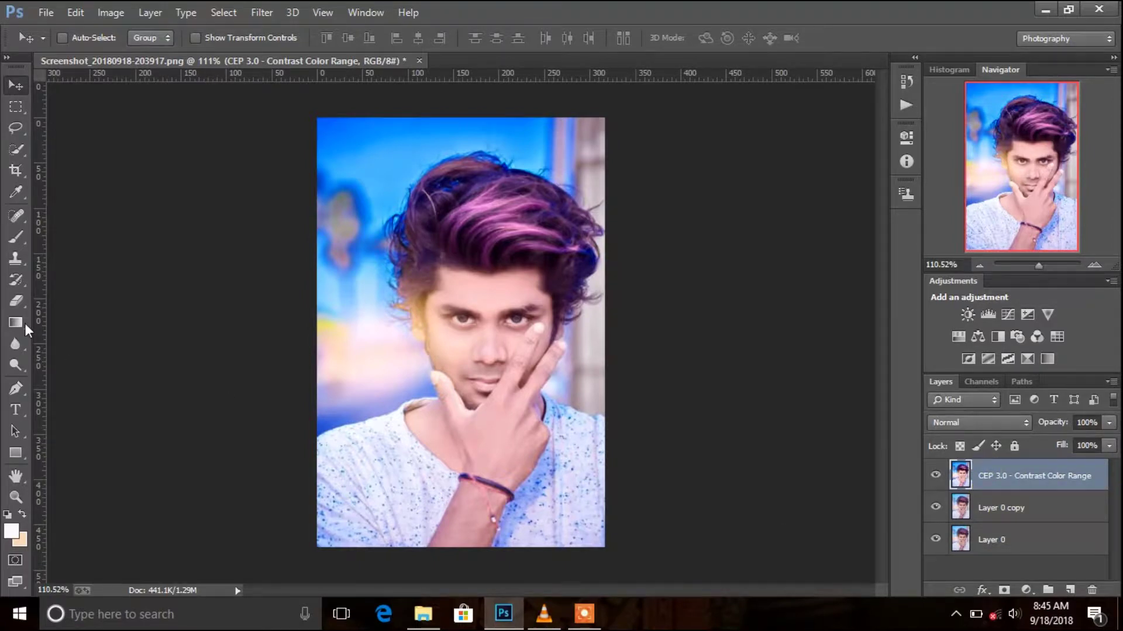
Switch to the Eraser tool with a 103 px brush.
left_click(16, 303)
right_click(328, 351)
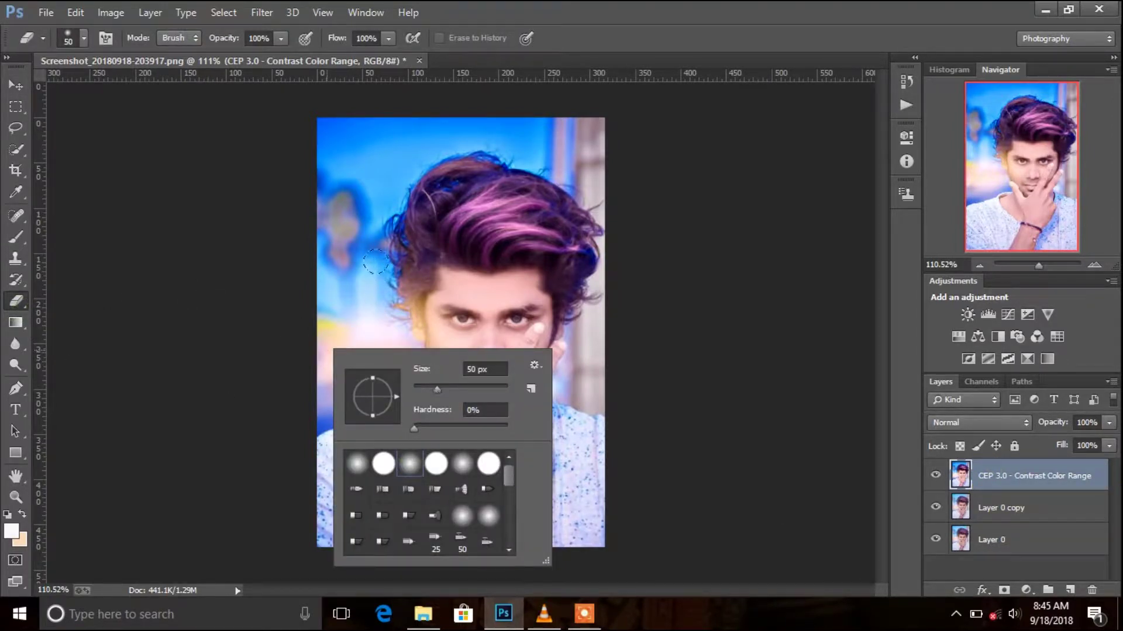
left_click_drag(435, 395, 452, 394)
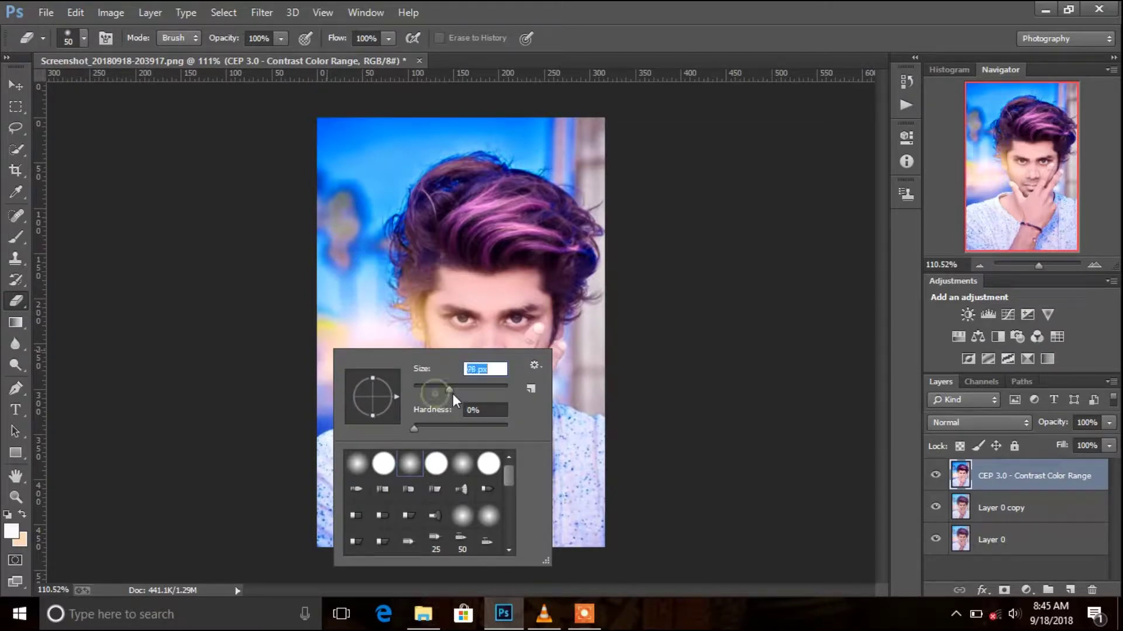
key("Return")
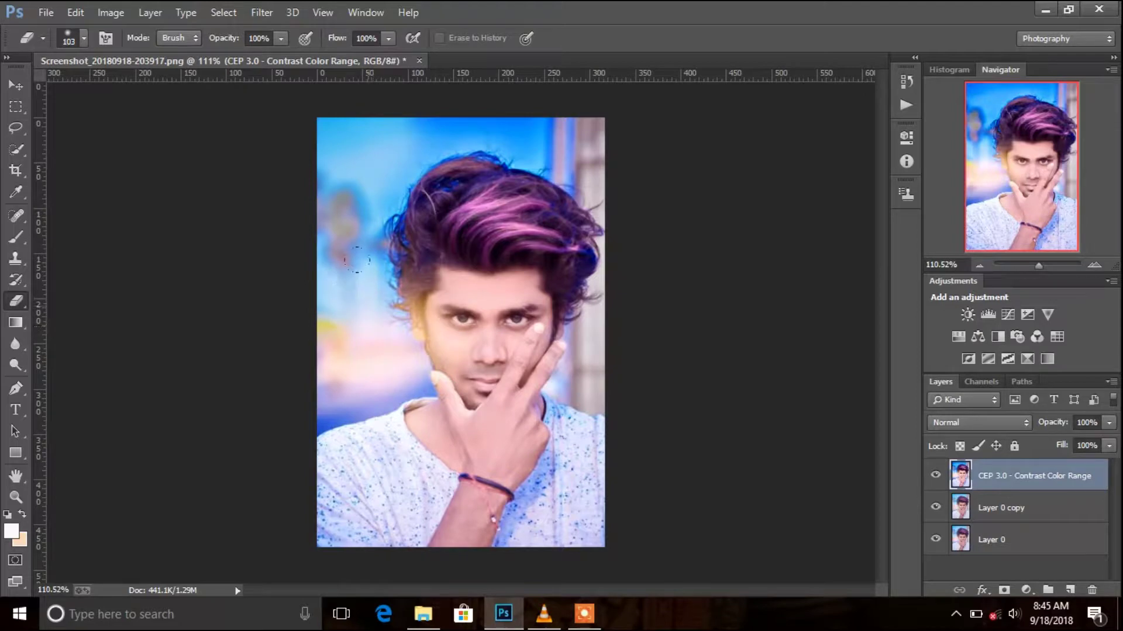
Erase the effect over the left background, the top of the hair and the left edge.
mouse_move(356, 260)
left_mouse_down()
mouse_move(389, 200)
mouse_move(500, 118)
mouse_move(335, 123)
mouse_move(510, 120)
mouse_move(464, 129)
mouse_move(574, 137)
left_mouse_up()
mouse_move(585, 211)
left_mouse_down()
mouse_move(526, 225)
mouse_move(485, 206)
mouse_move(491, 187)
mouse_move(450, 193)
left_mouse_up()
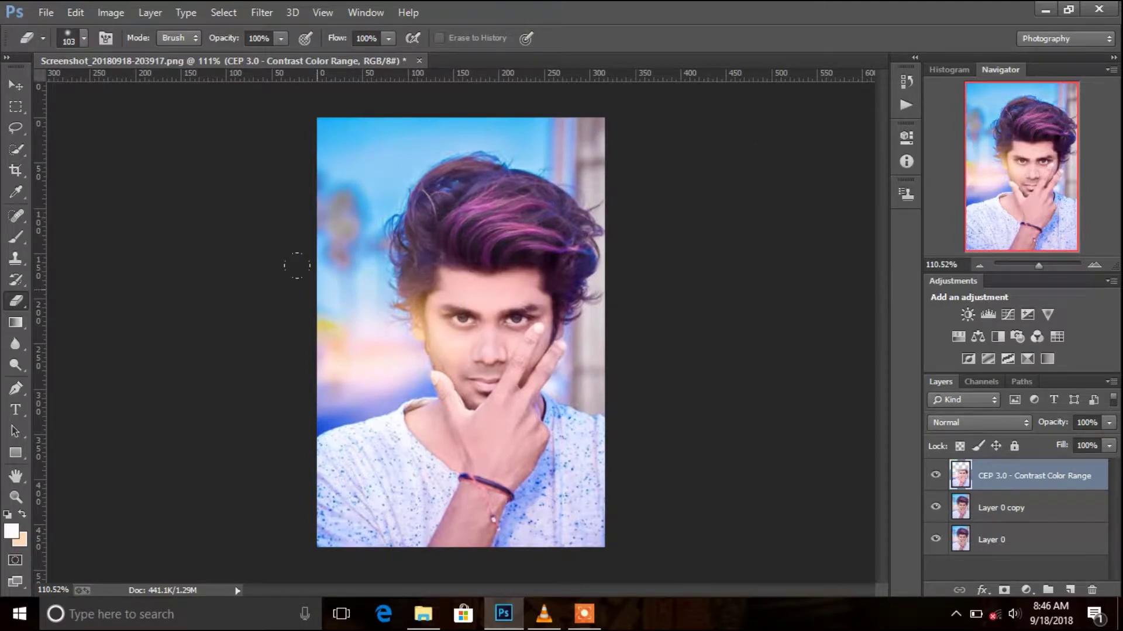
left_click_drag(324, 325, 310, 486)
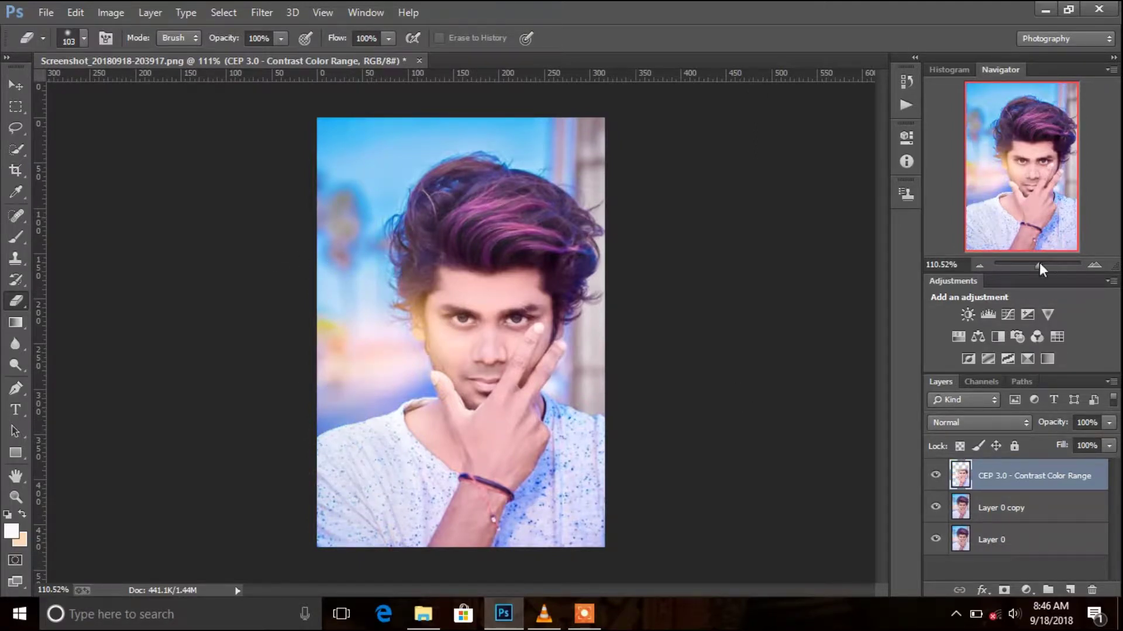
Zoom to about 272% and erase the effect on the shirt beside the hand.
left_click_drag(1039, 264, 1054, 265)
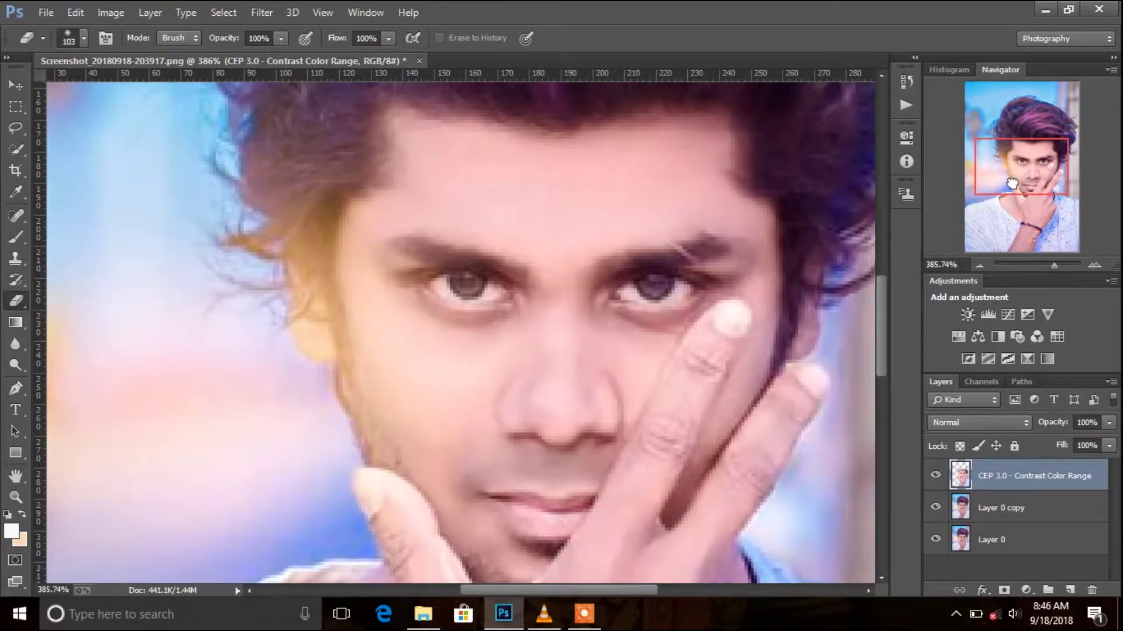
left_click_drag(1011, 183, 980, 250)
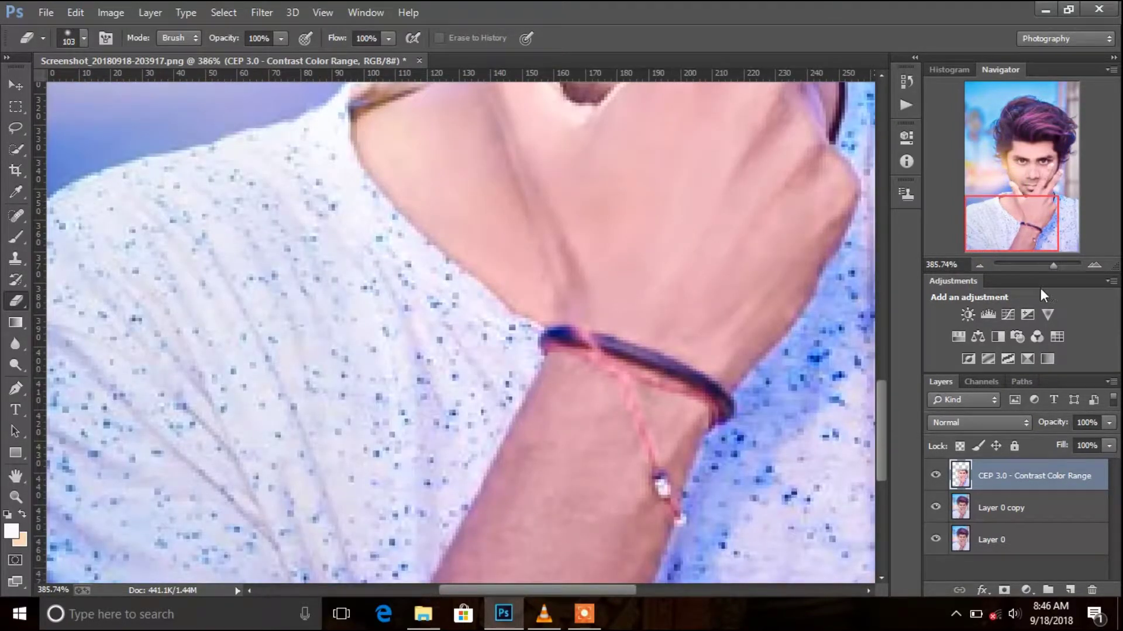
left_click_drag(1054, 267, 1050, 266)
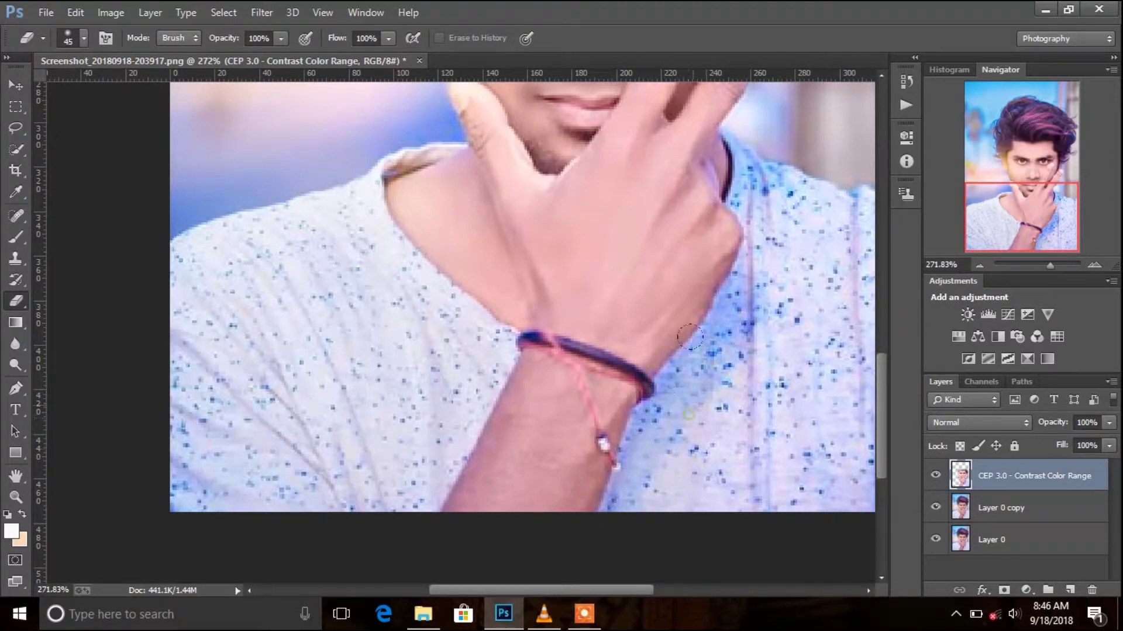
left_click_drag(715, 306, 736, 272)
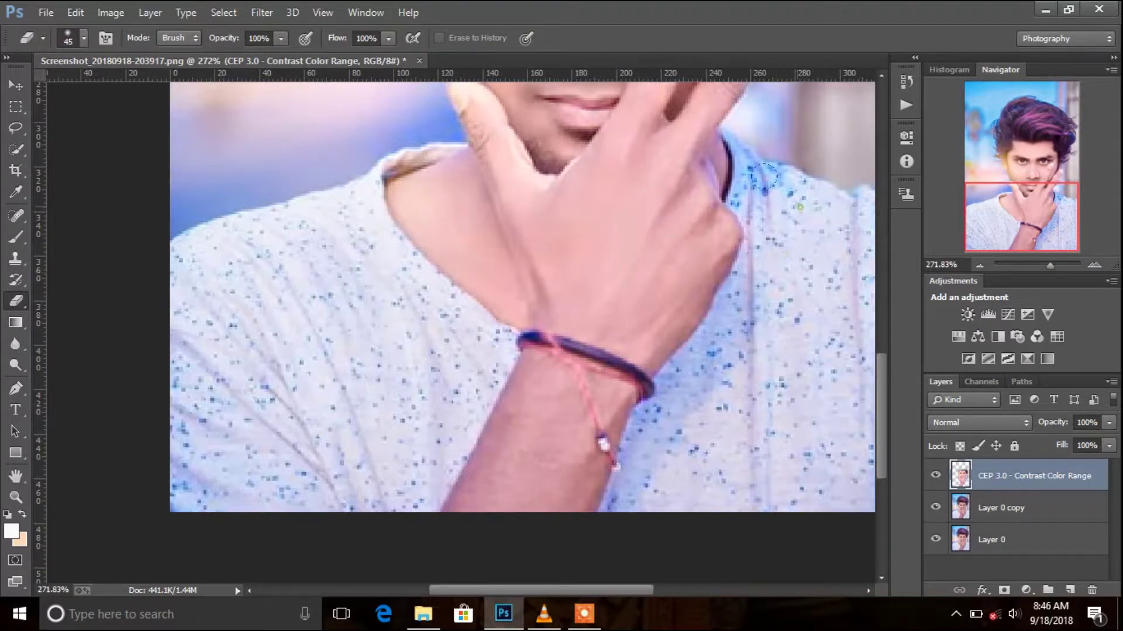
left_click_drag(903, 193, 844, 171)
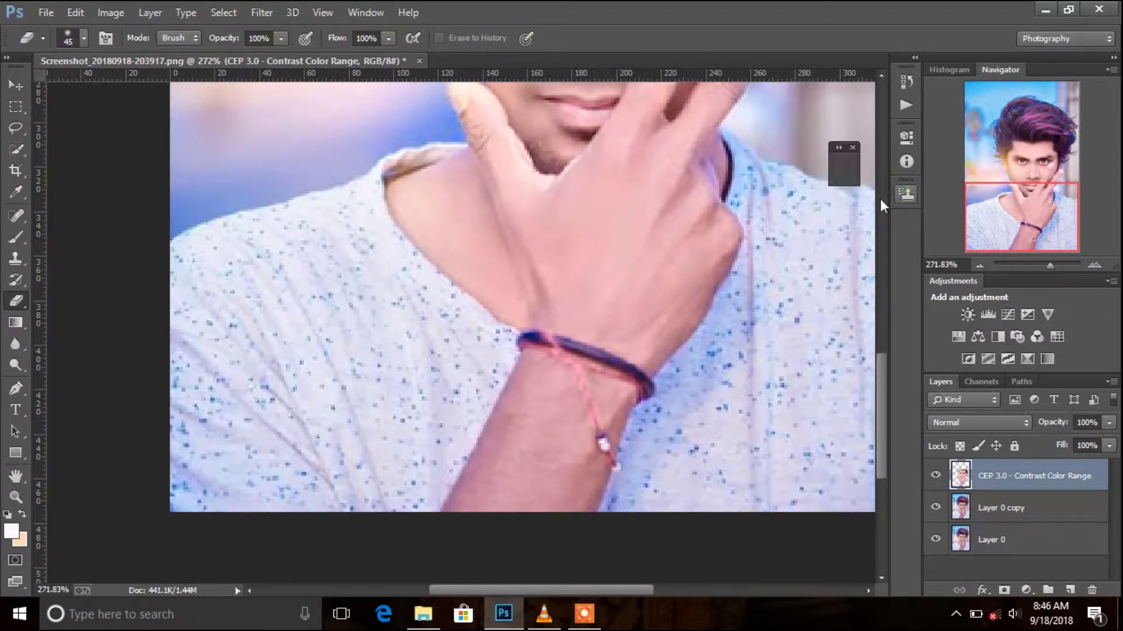
left_click(852, 148)
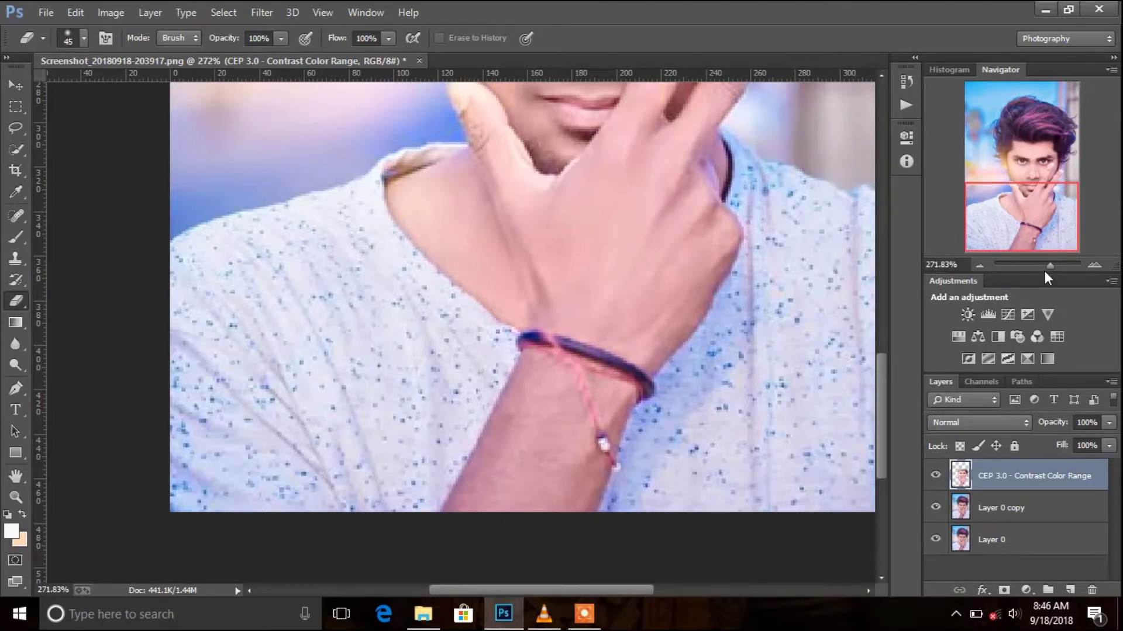
Erase the colour tint along the right side of the hair, then zoom back out.
left_click_drag(1040, 228, 1039, 205)
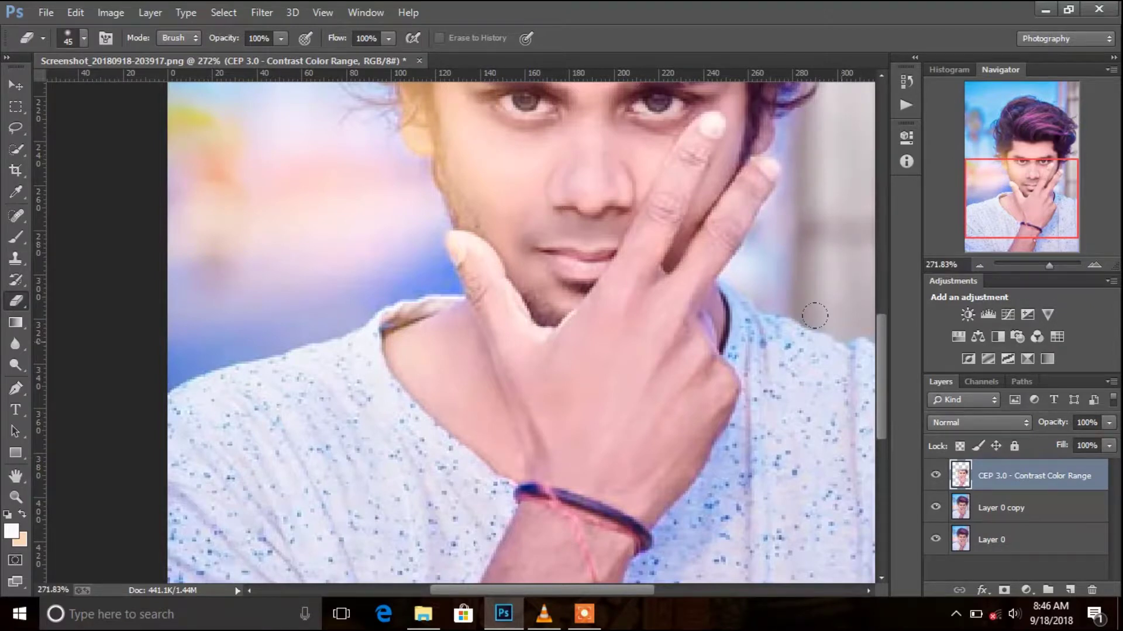
left_click_drag(879, 339, 880, 291)
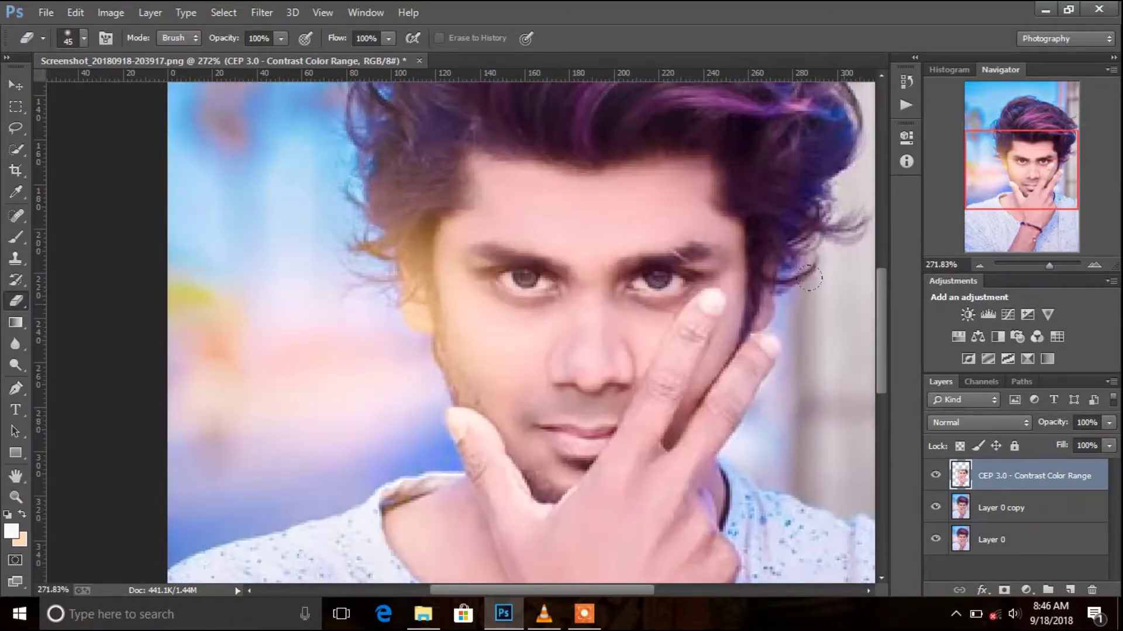
mouse_move(792, 276)
left_mouse_down()
mouse_move(804, 175)
mouse_move(759, 182)
mouse_move(753, 136)
left_mouse_up()
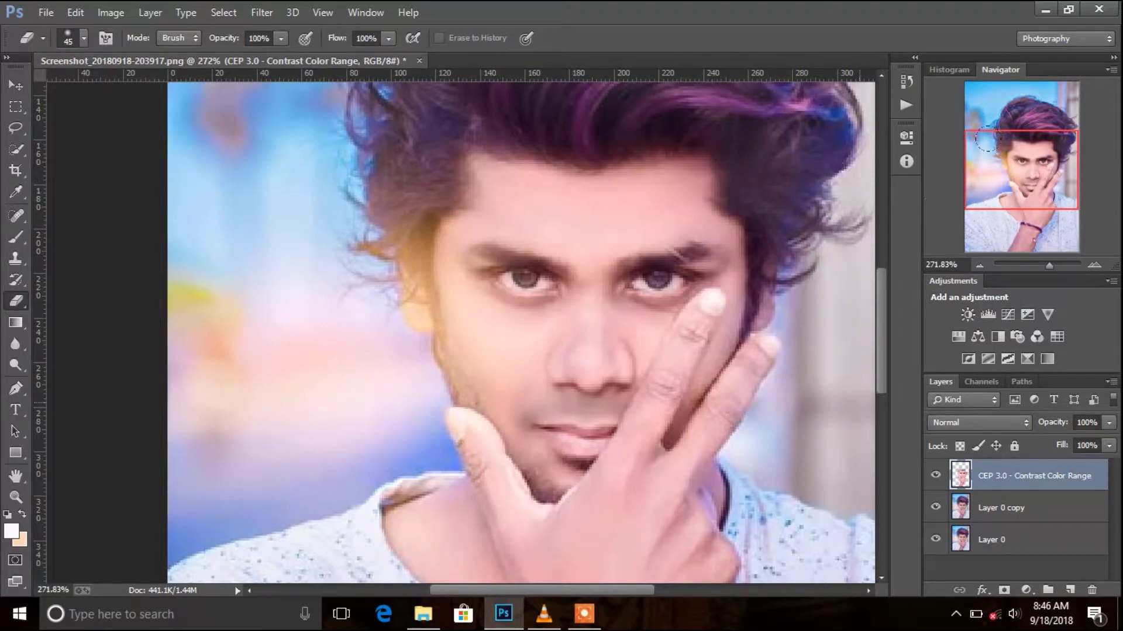
scroll(861, 347, "up", 5)
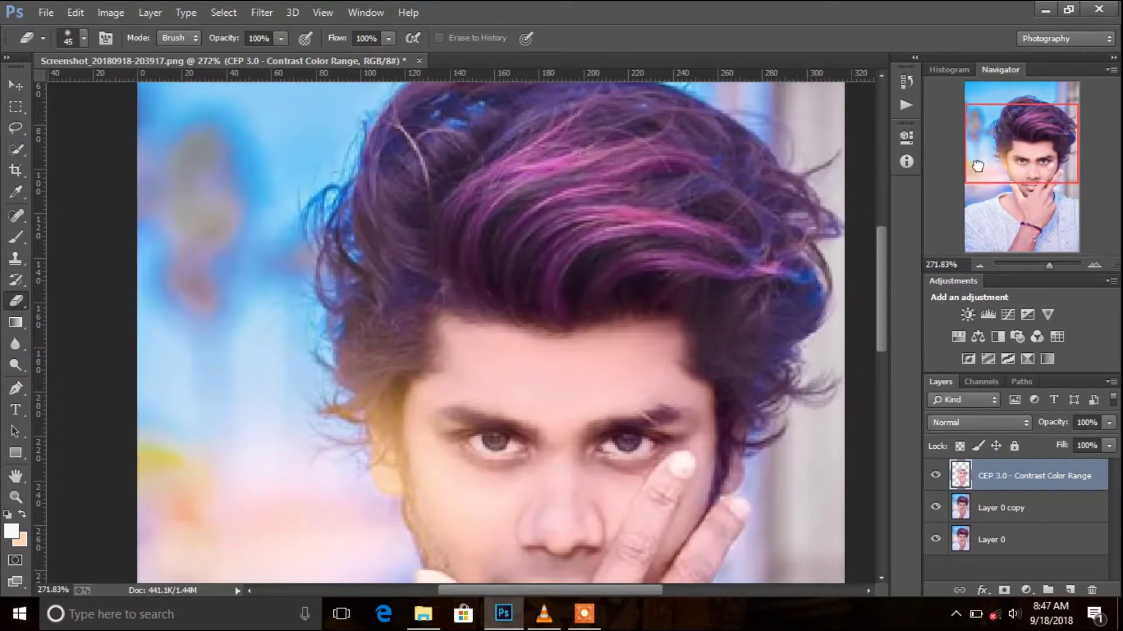
left_click_drag(977, 167, 1009, 119)
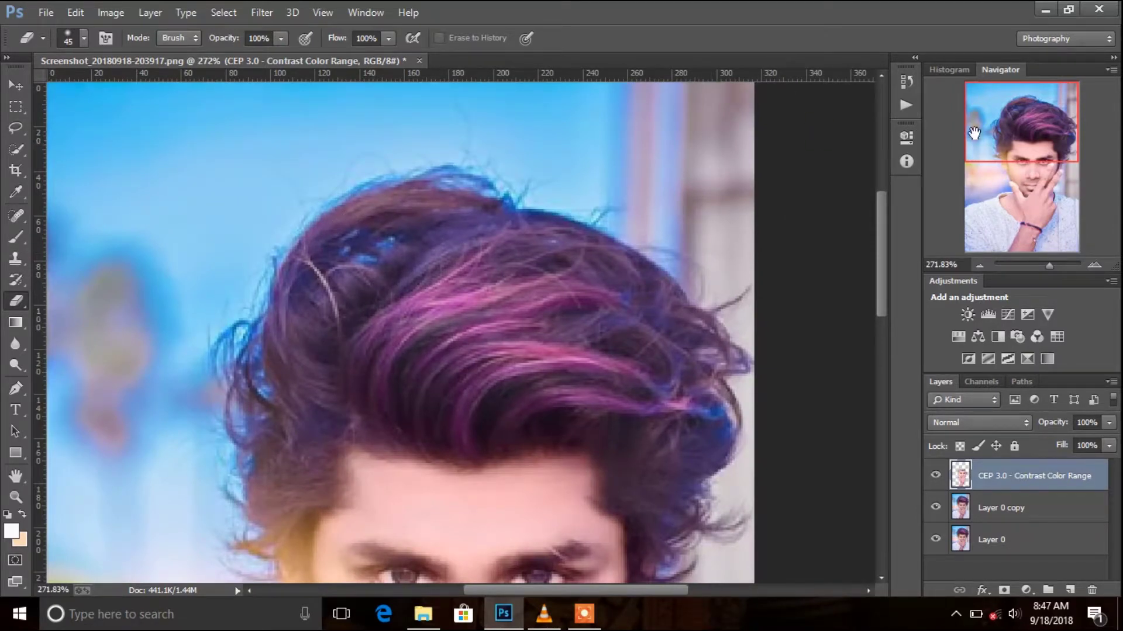
left_click_drag(1006, 159, 1001, 174)
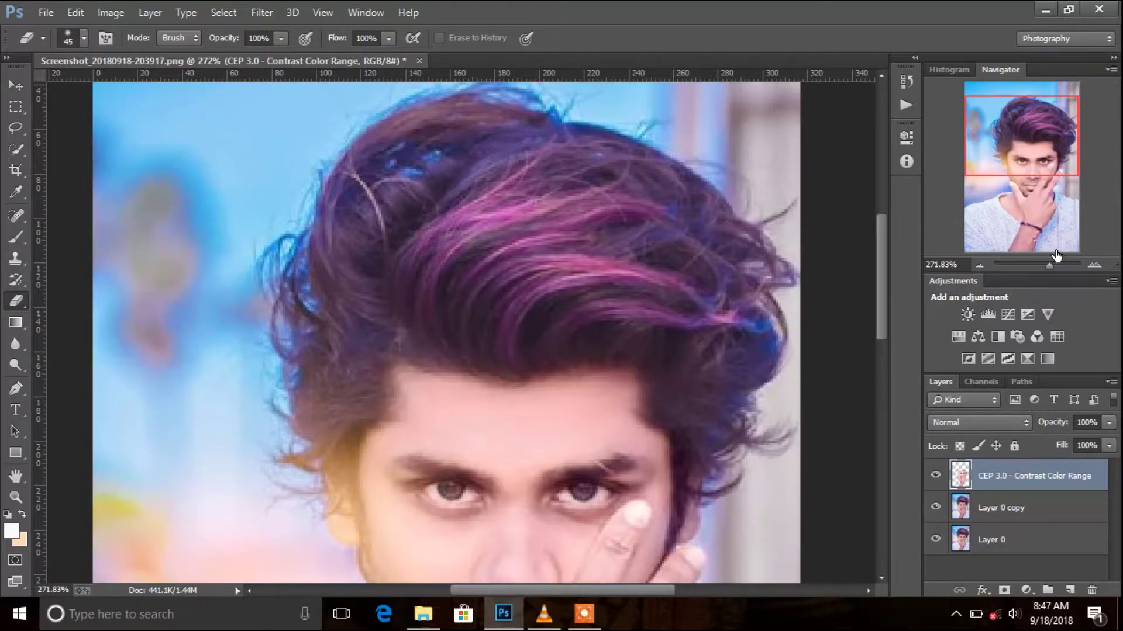
left_click_drag(1050, 265, 1041, 265)
left_click_drag(1037, 212, 1037, 262)
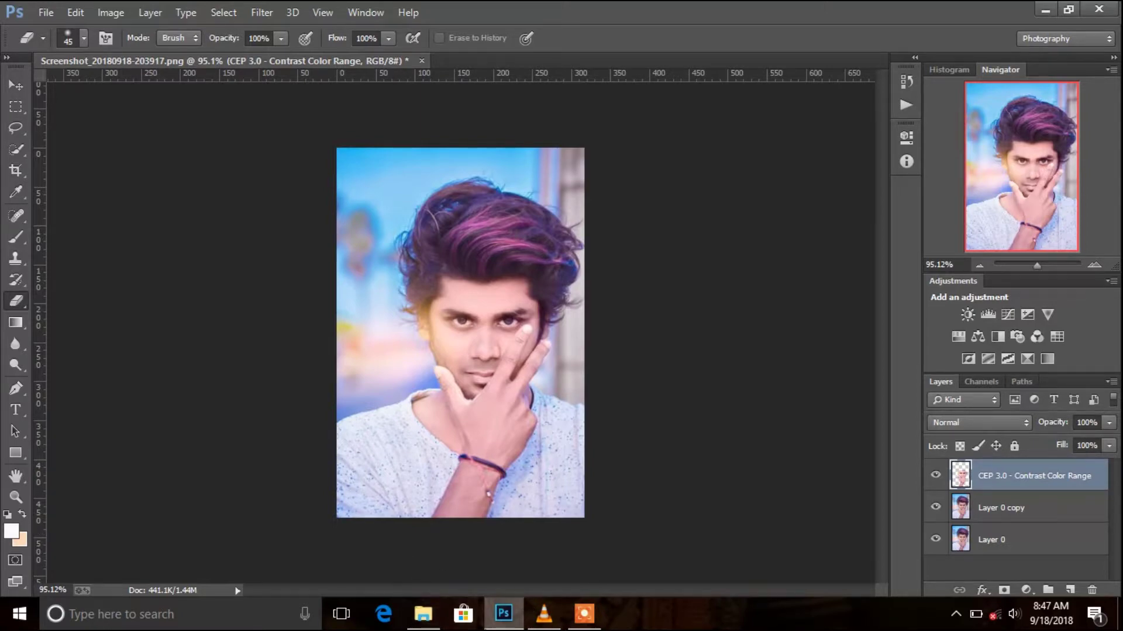
Open su.jpg from the RJSA\photos folder.
mouse_move(503, 614)
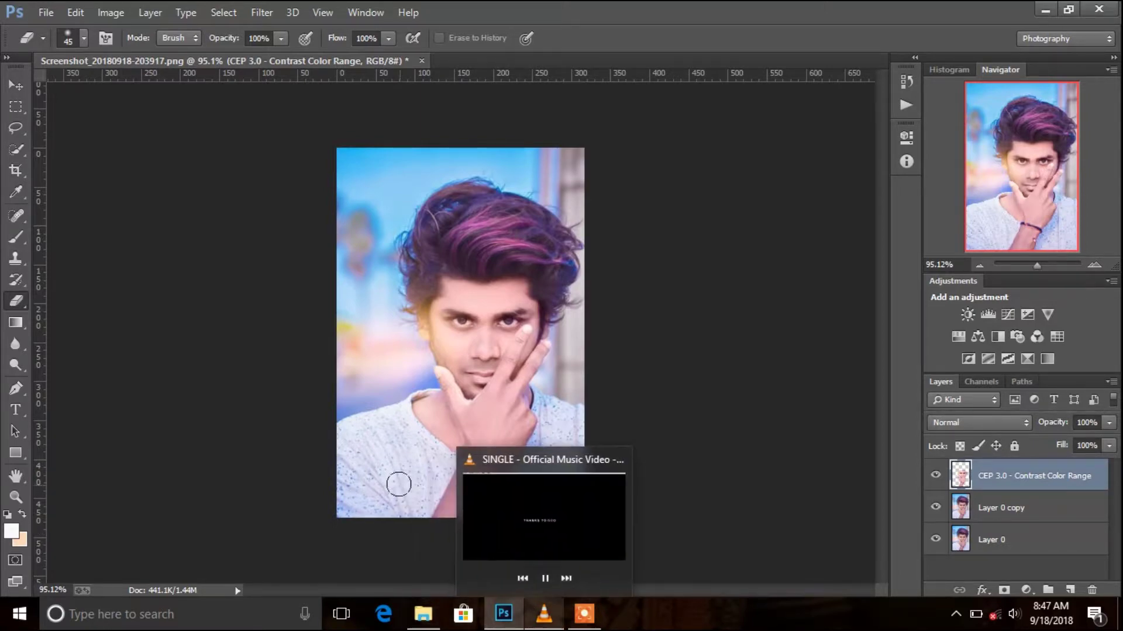
left_click(44, 13)
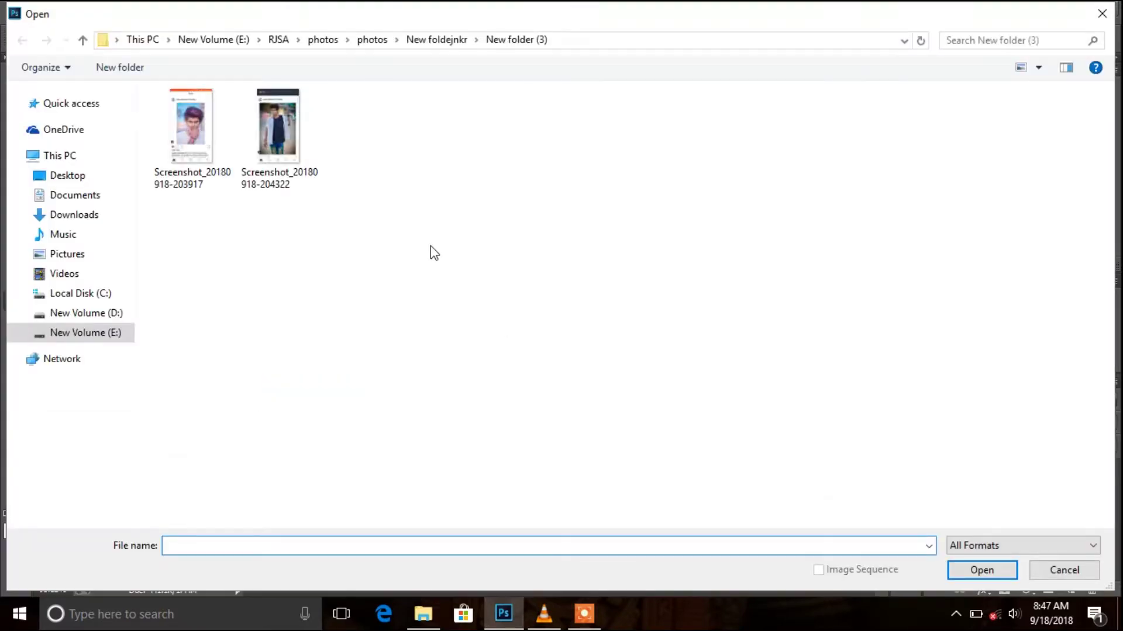
key("alt+Up")
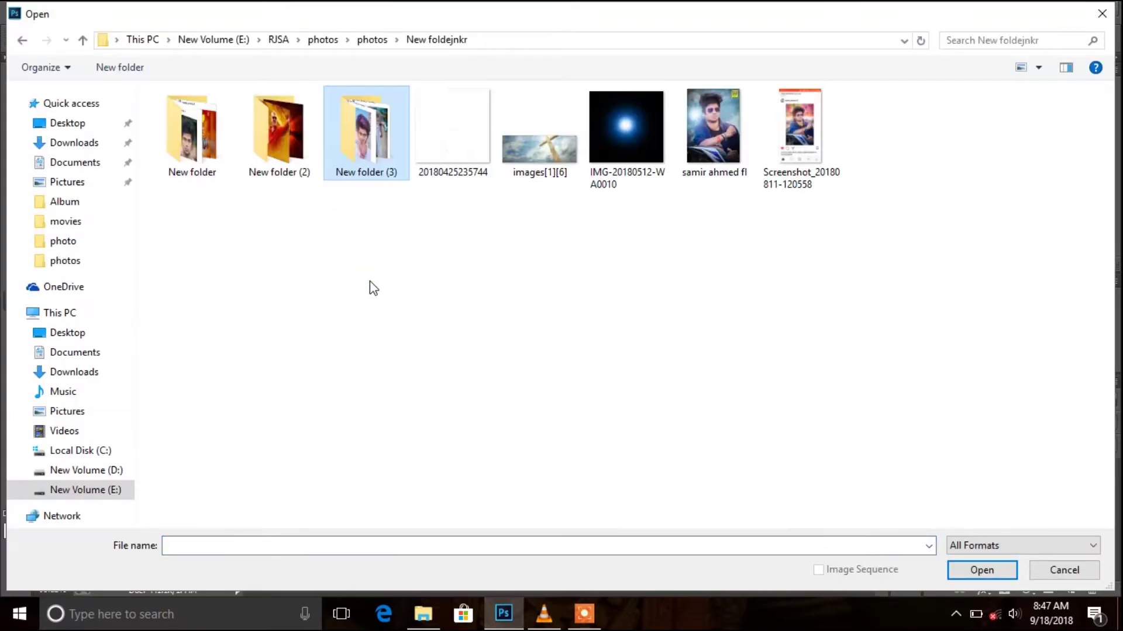
key("alt+Up")
key("alt+Up")
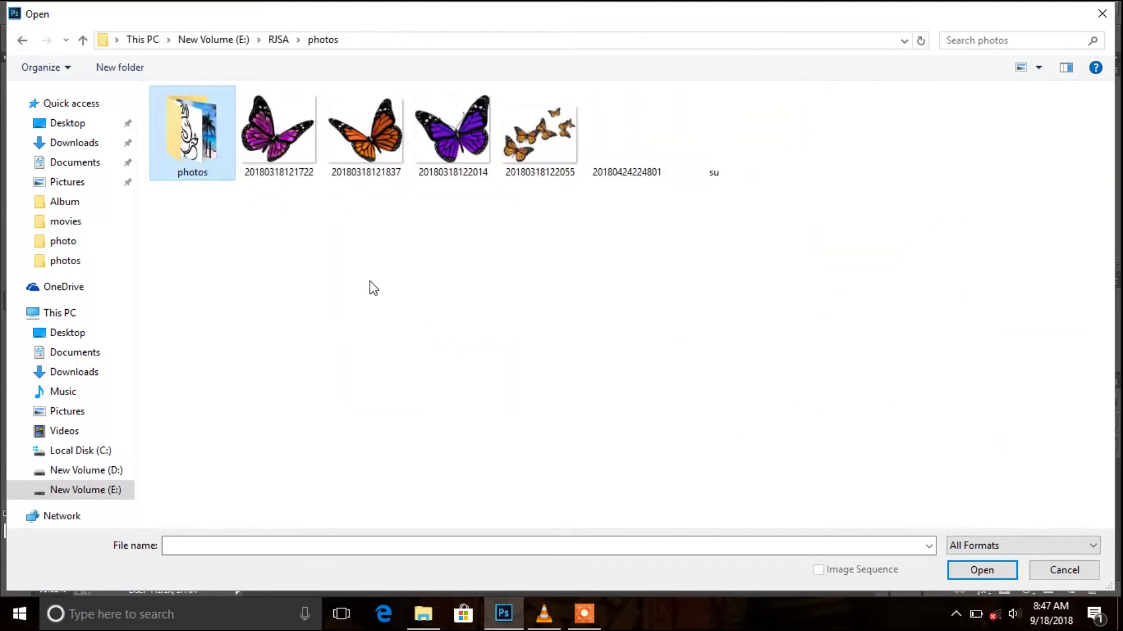
left_click(729, 143)
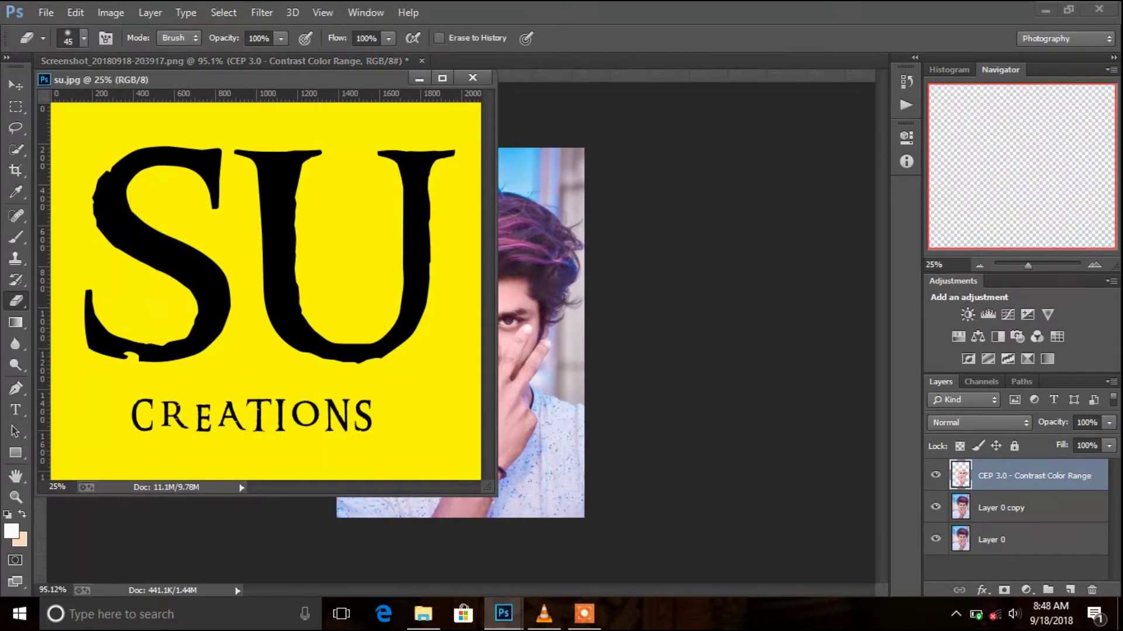
Copy the SU Creations logo into the portrait as a new layer and close su.jpg.
left_click(14, 88)
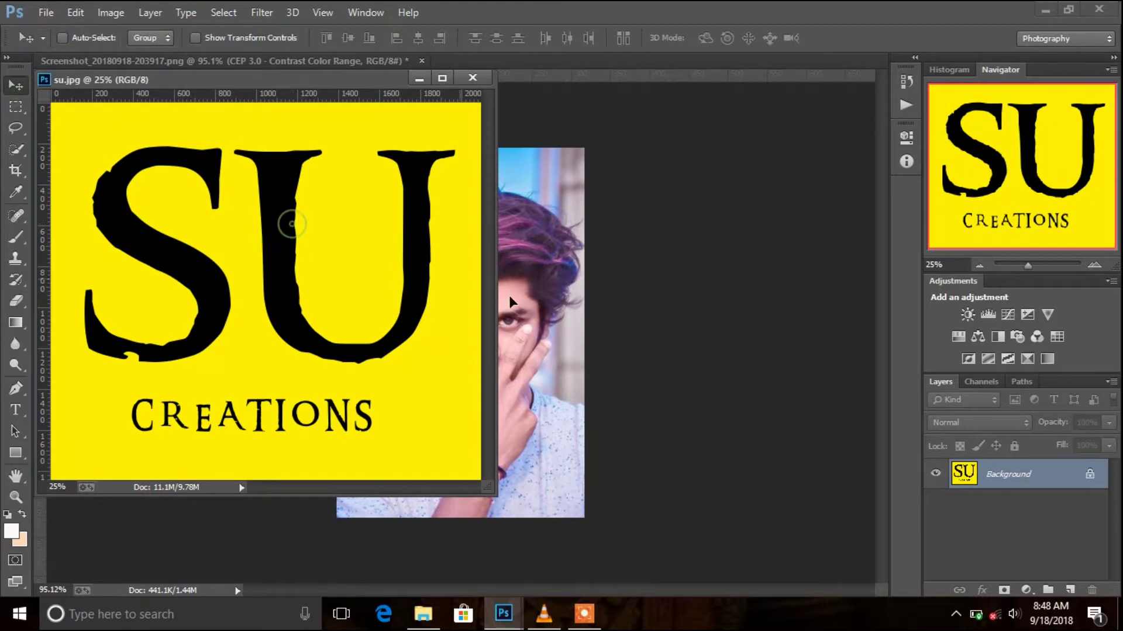
left_click_drag(509, 296, 527, 301)
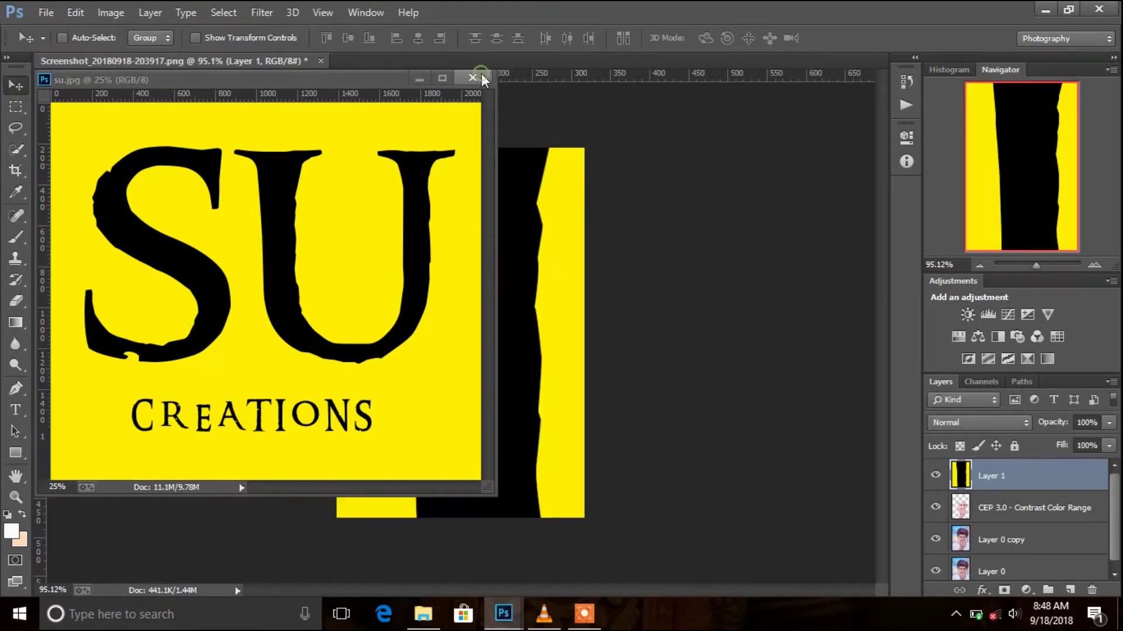
left_click(481, 76)
left_click_drag(1035, 264, 1016, 266)
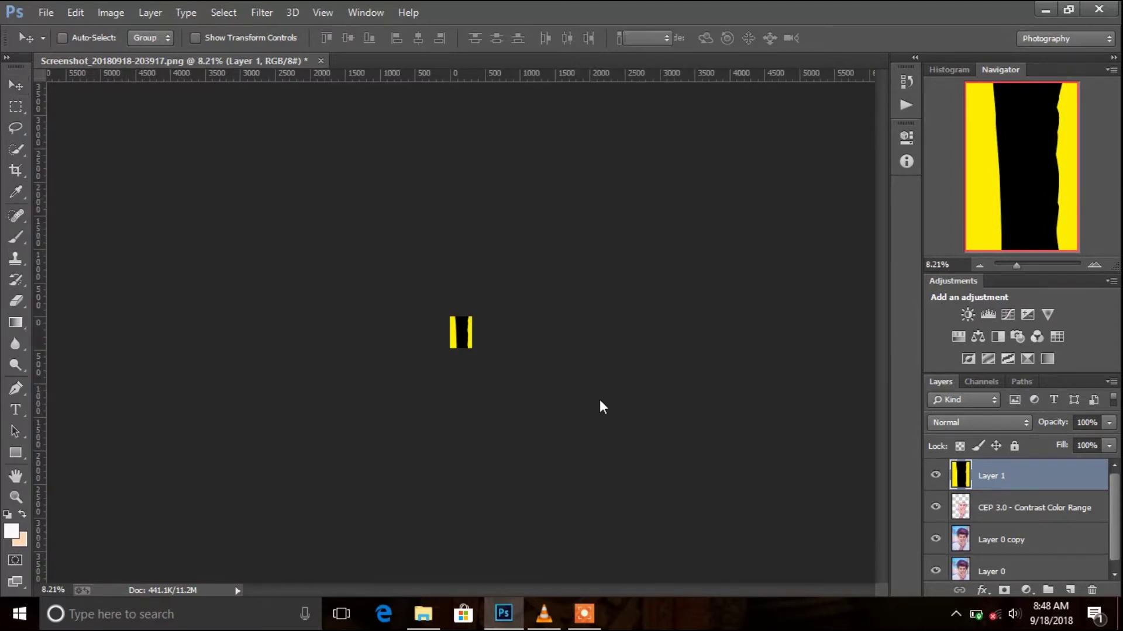
Scale the logo down to a small badge and place it in the top-left corner.
key("ctrl+t")
left_click_drag(533, 415, 472, 344)
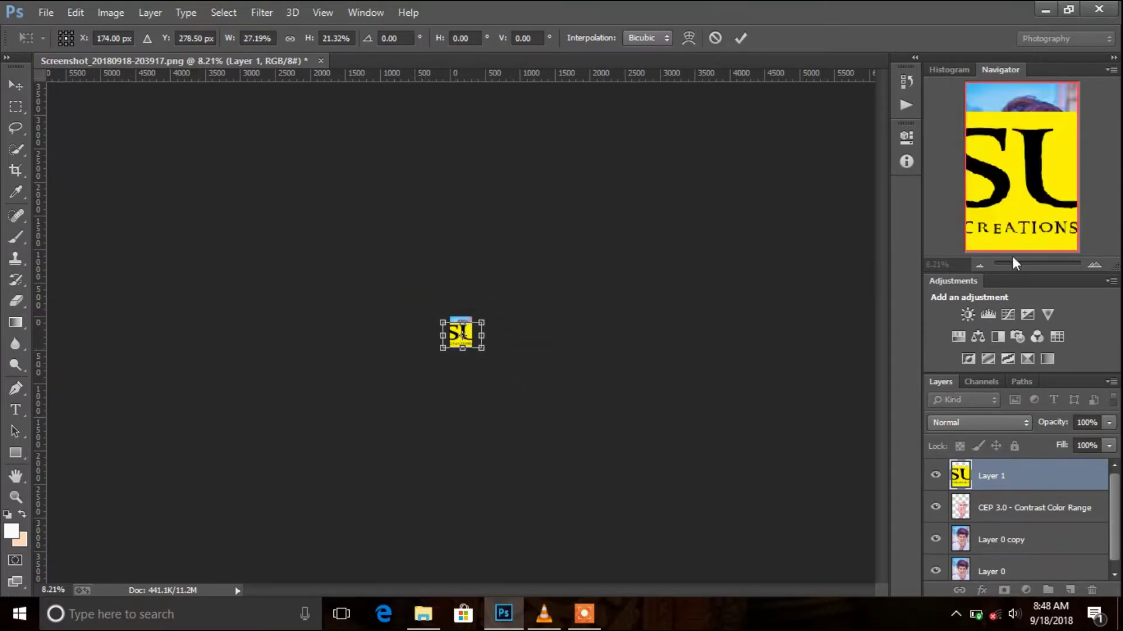
left_click_drag(1014, 263, 1034, 264)
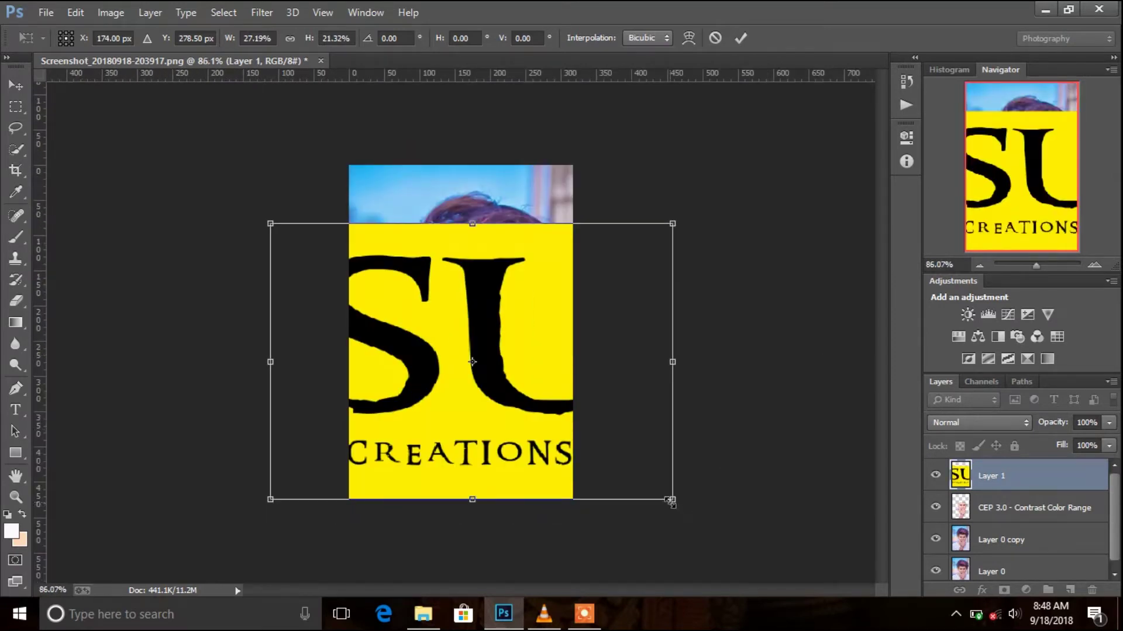
left_click_drag(672, 502, 390, 223)
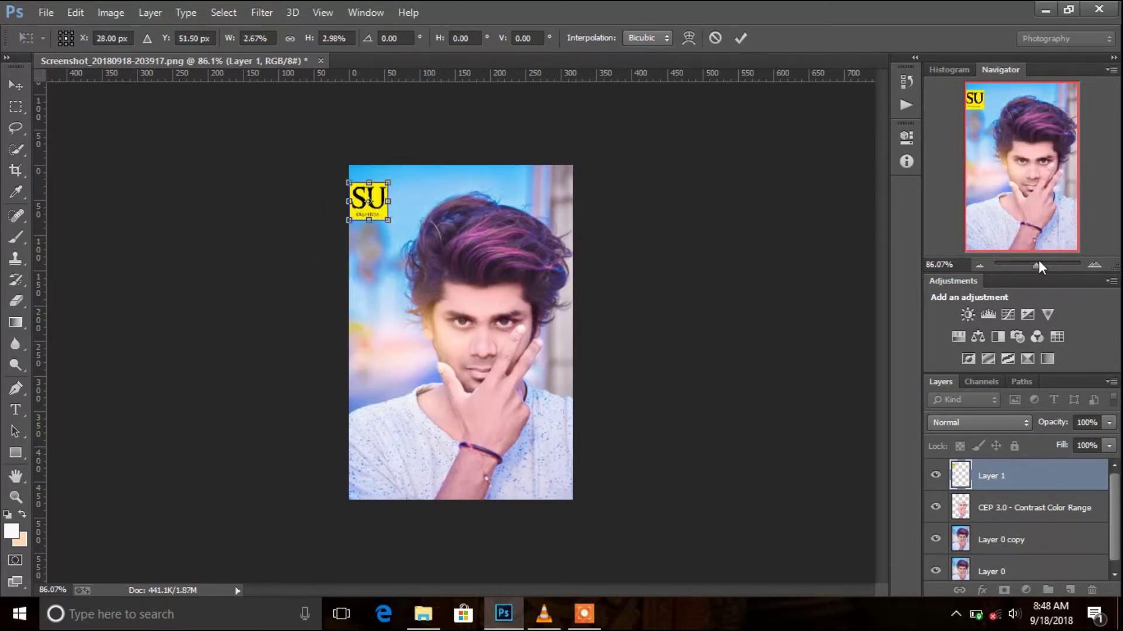
left_click(1039, 266)
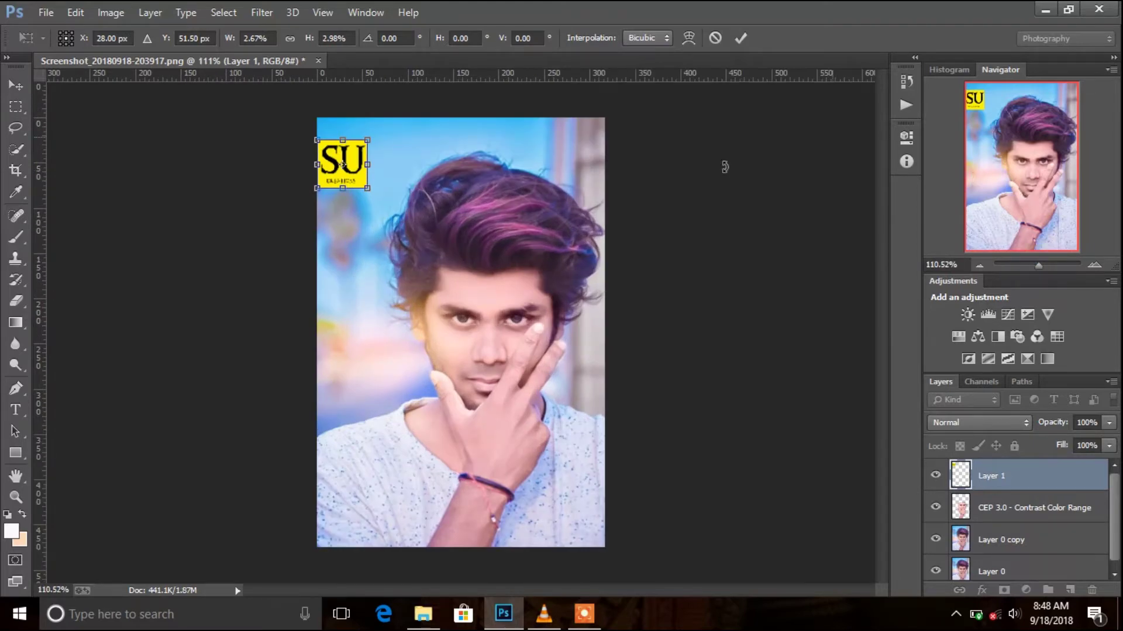
mouse_move(354, 181)
left_mouse_down()
mouse_move(358, 166)
mouse_move(369, 175)
left_mouse_up()
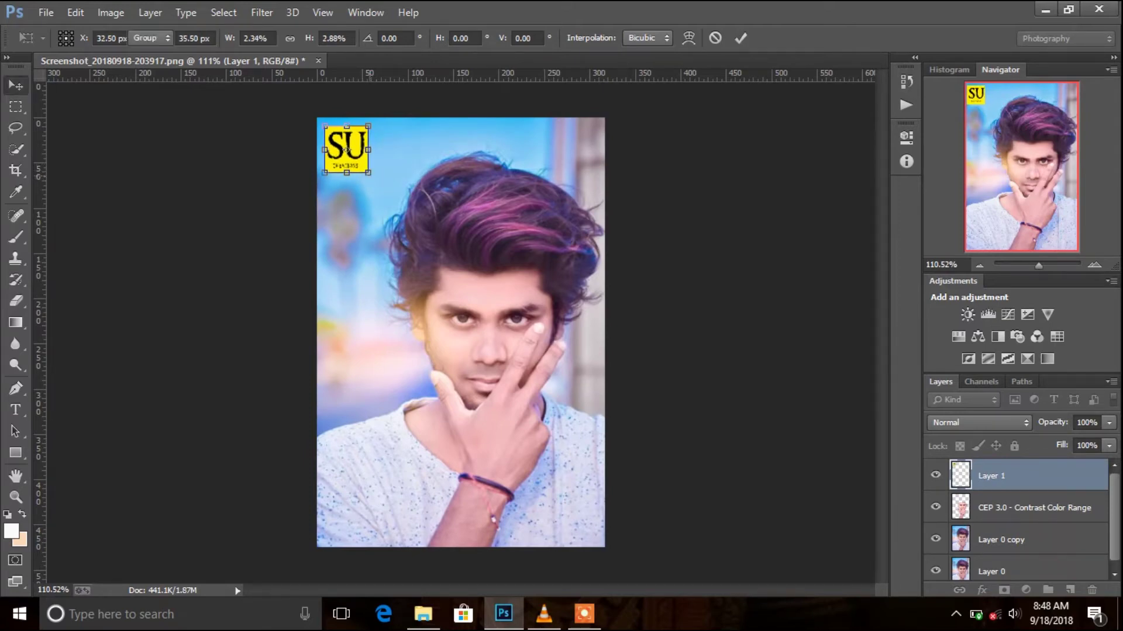
key("Return")
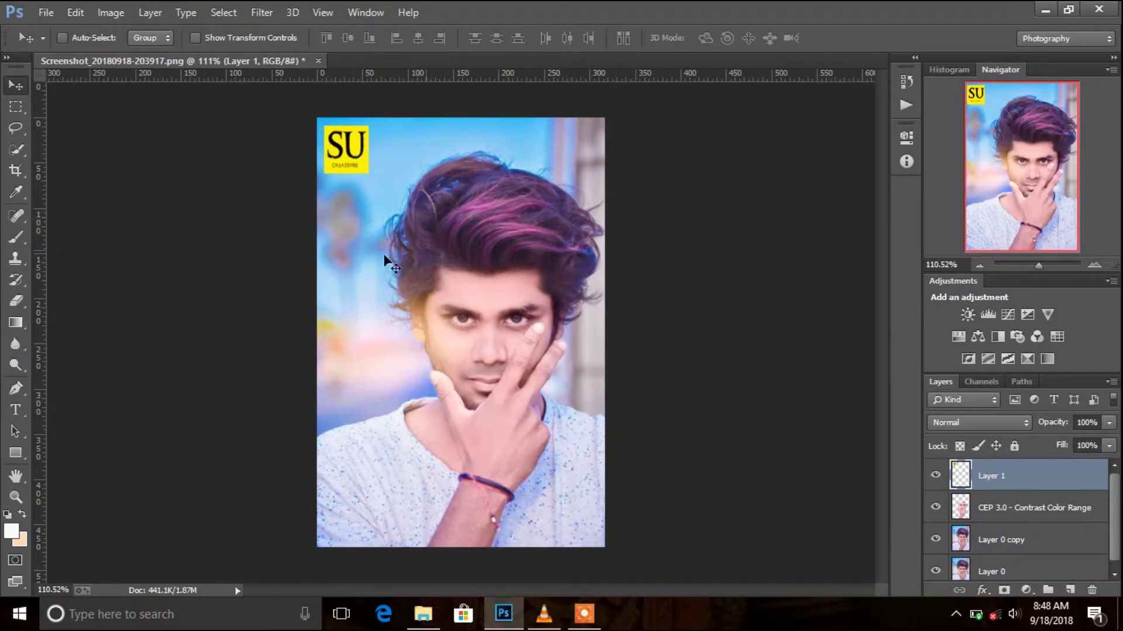
Save the portrait with Save As in JPEG format under the file name 'Sa'.
left_click(44, 14)
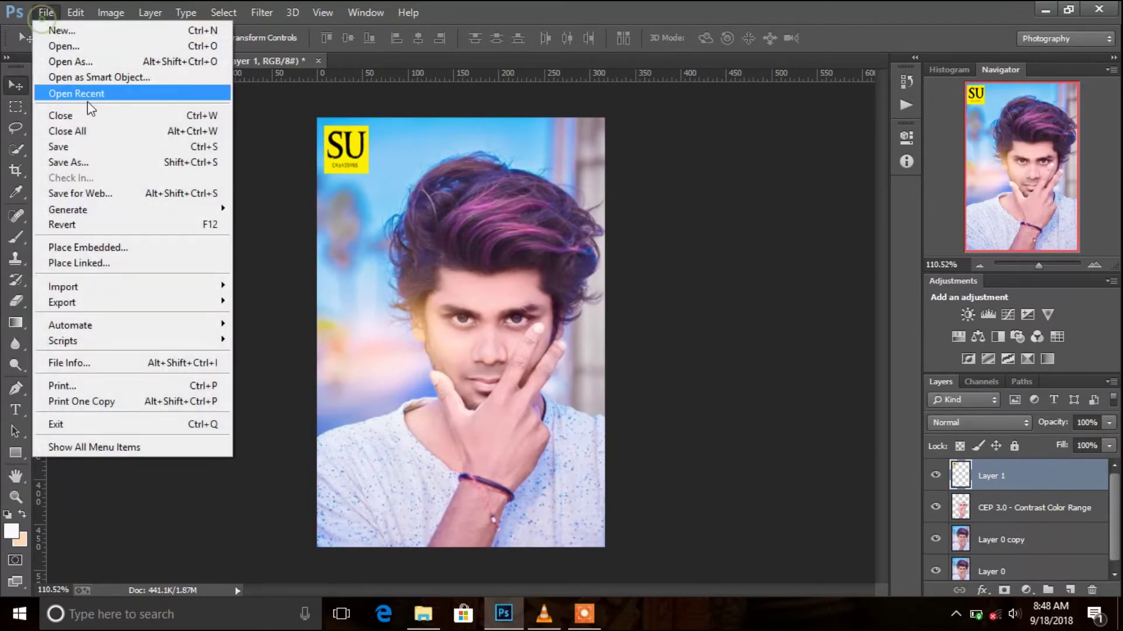
left_click(88, 162)
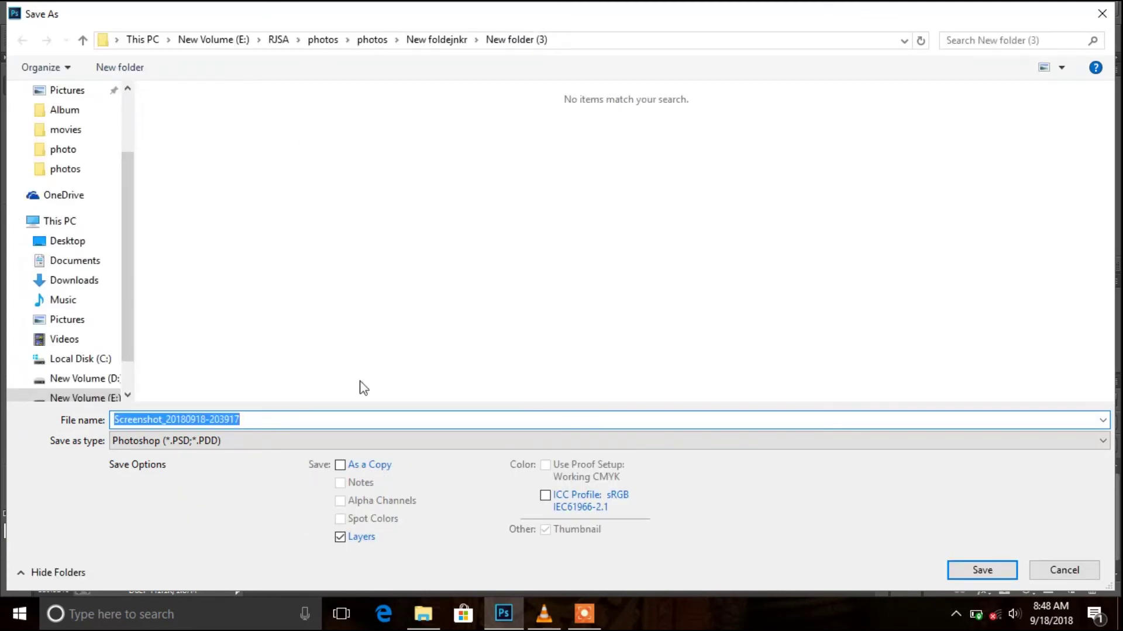
left_click(329, 444)
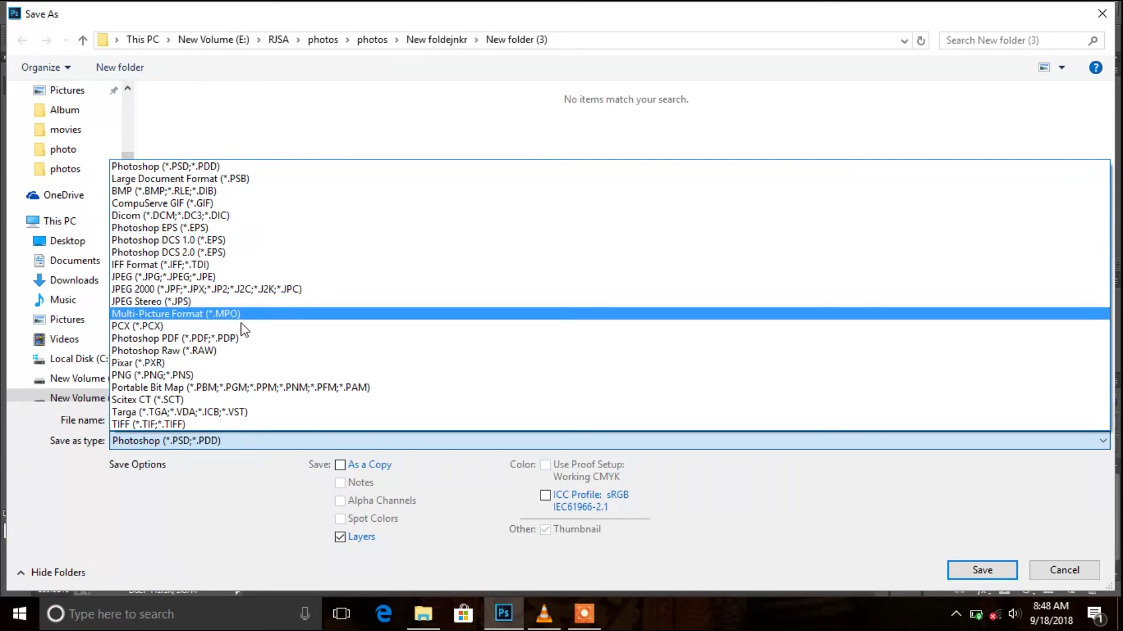
left_click(221, 277)
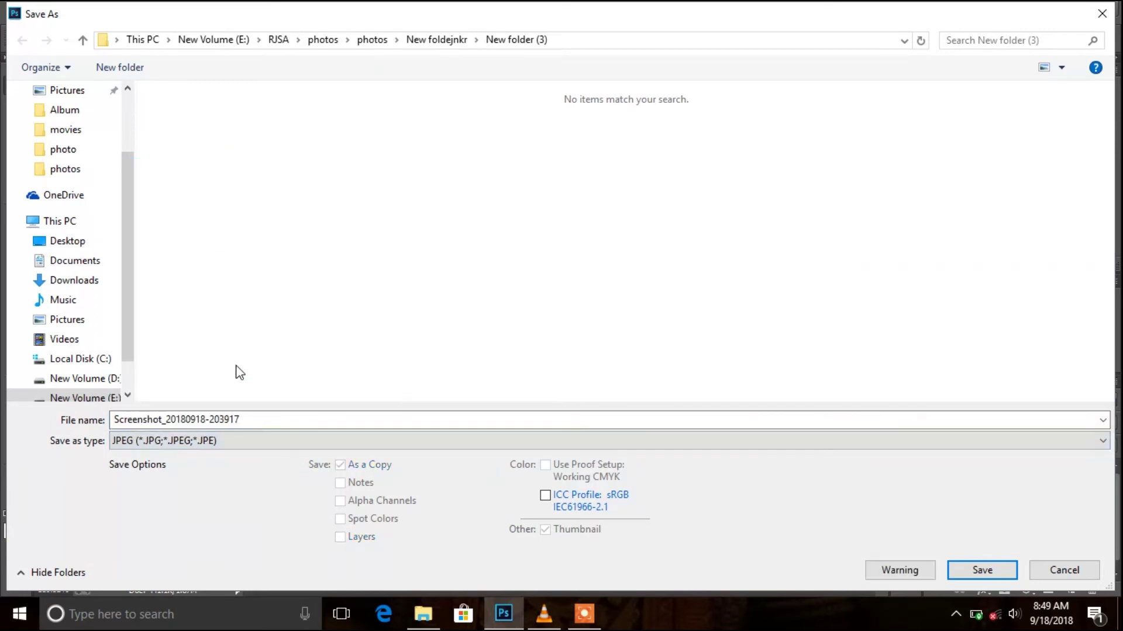
double_click(253, 415)
key("BackSpace")
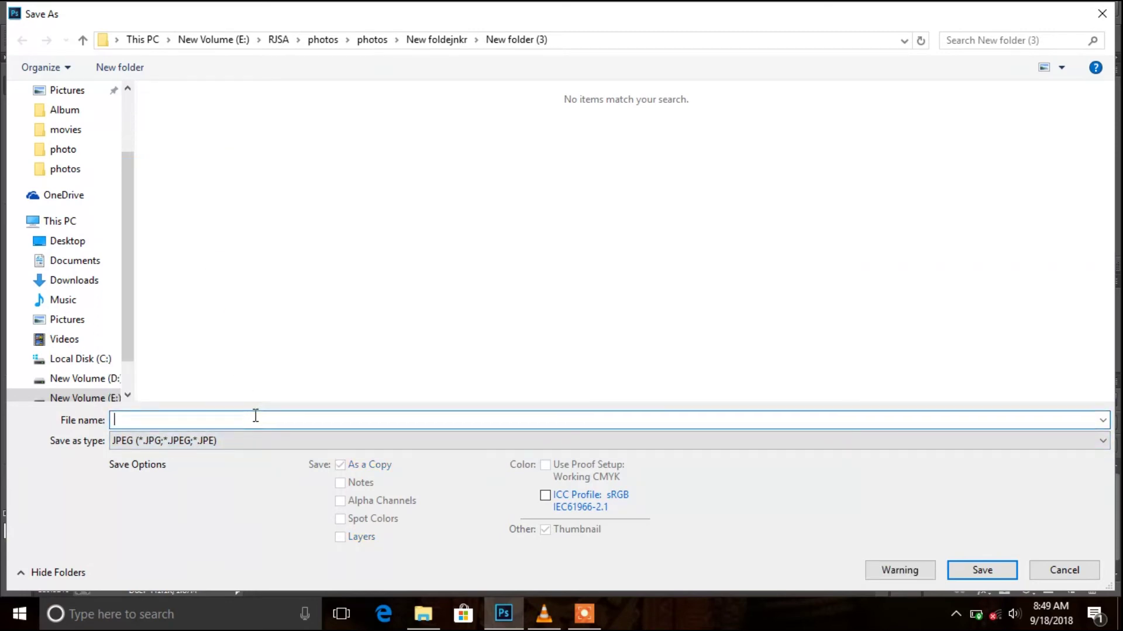
type("Samir ahmed fl")
key("Return")
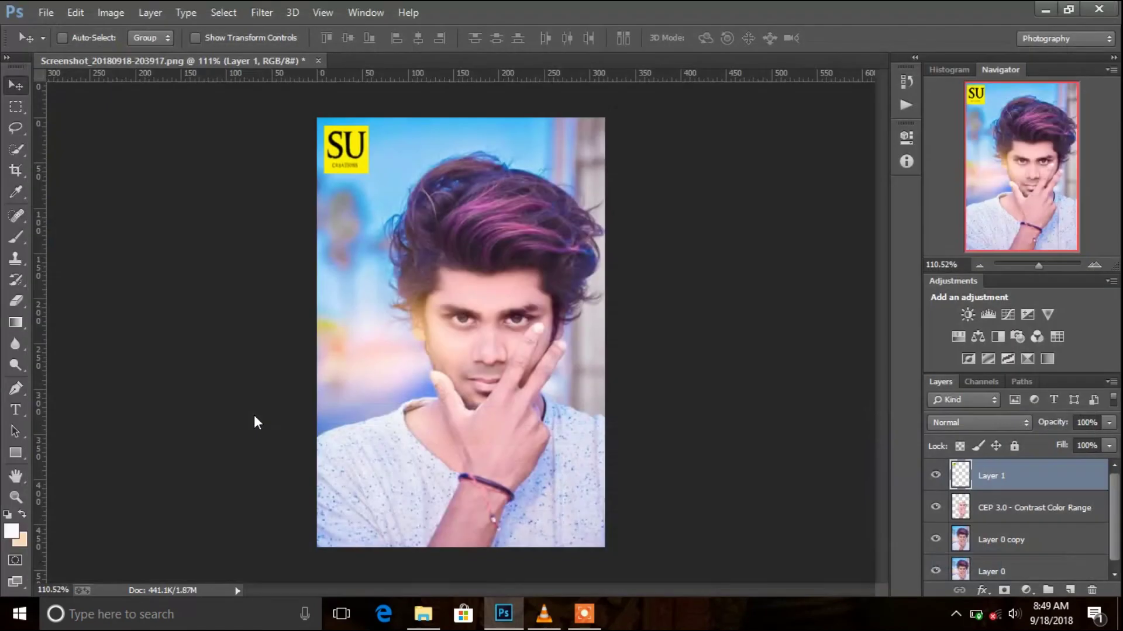